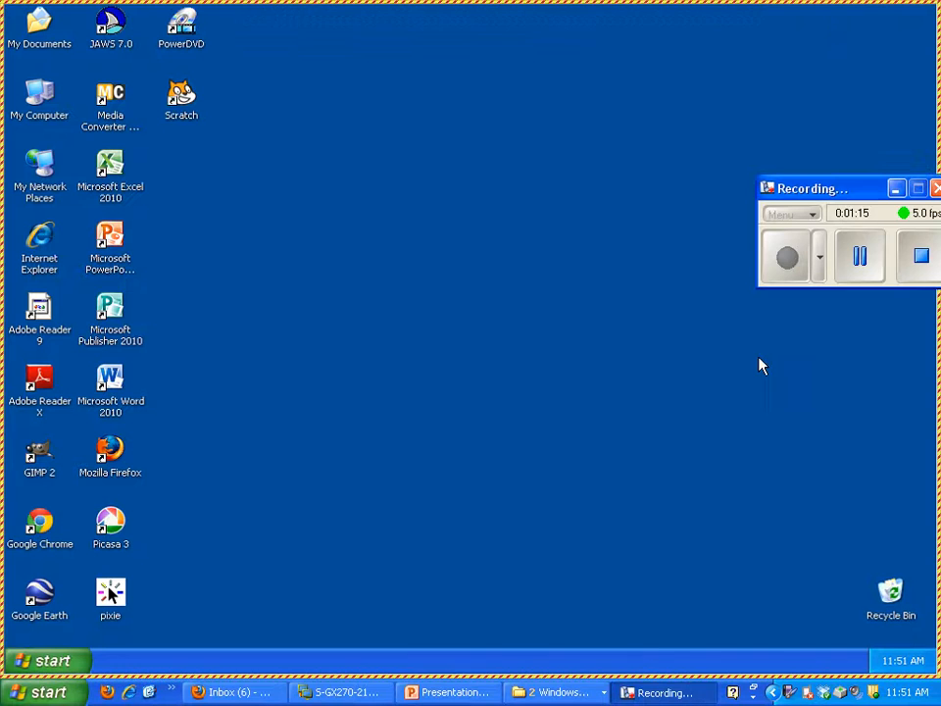
Open the WINDOWS folder on Local Disk (C:) and show its hidden contents.
{"action": "left_click", "coordinate": [847, 261]}
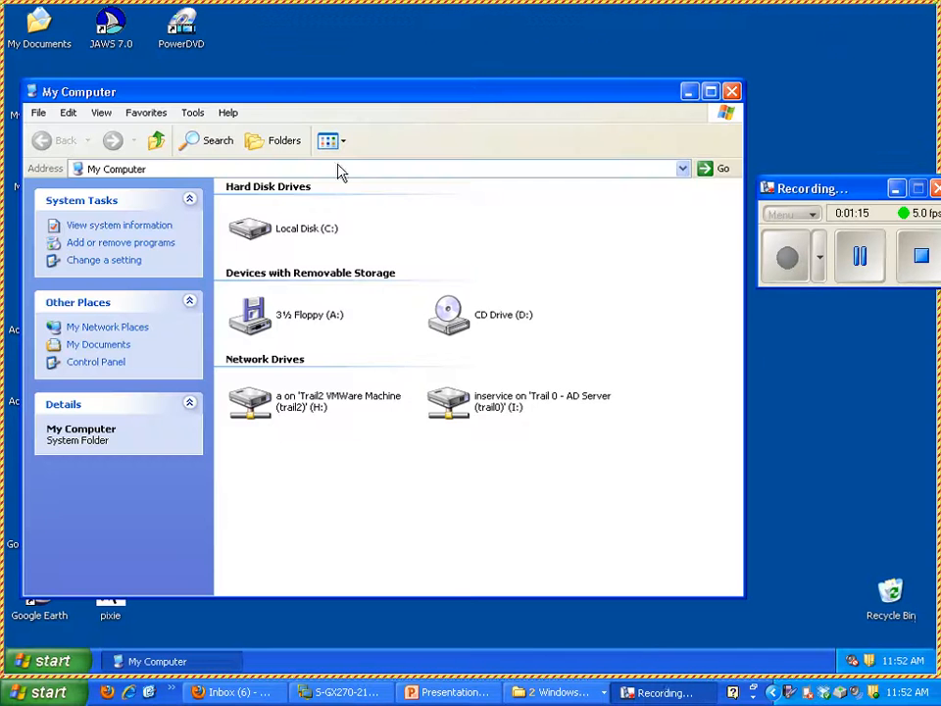
{"action": "double_click", "coordinate": [261, 233]}
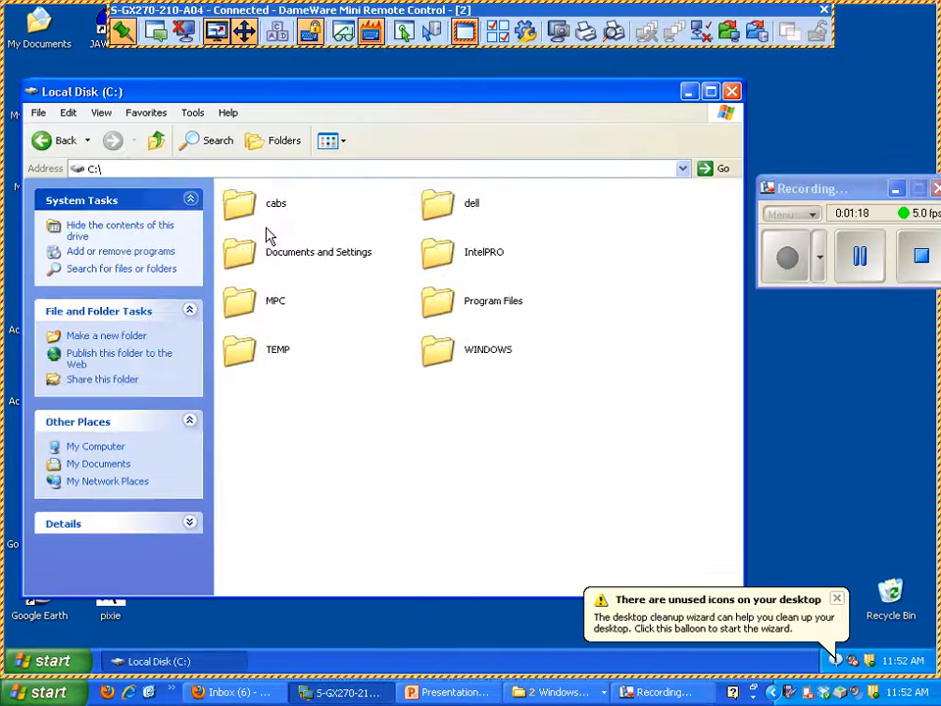
{"action": "double_click", "coordinate": [486, 353]}
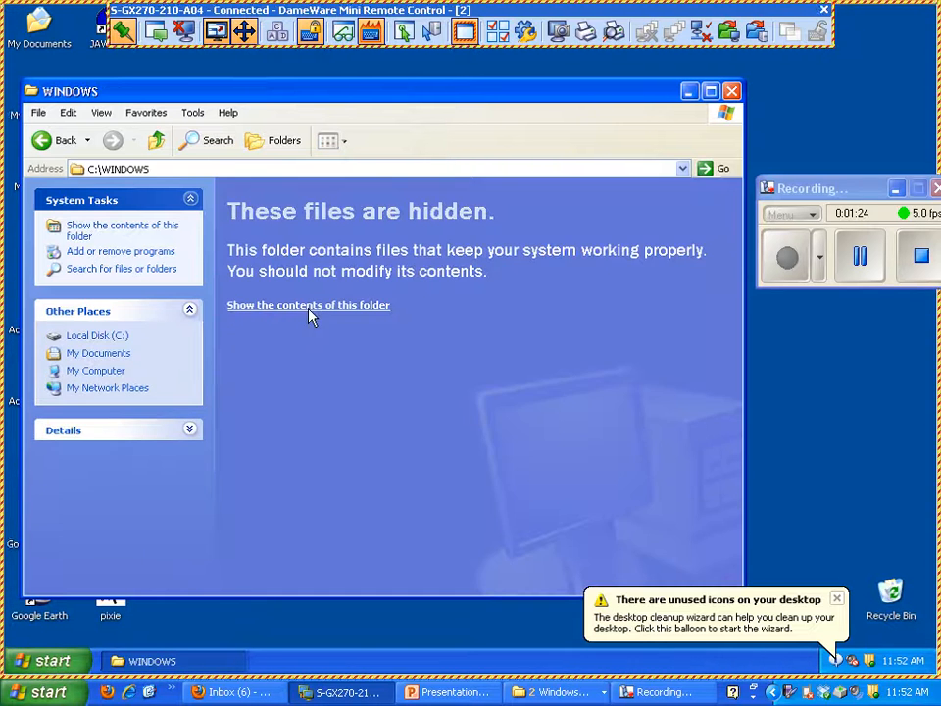
{"action": "left_click", "coordinate": [309, 306]}
Open the Download folder inside C:\WINDOWS\SoftwareDistribution.
{"action": "scroll", "coordinate": [739, 453], "scroll_direction": "down", "scroll_amount": 8}
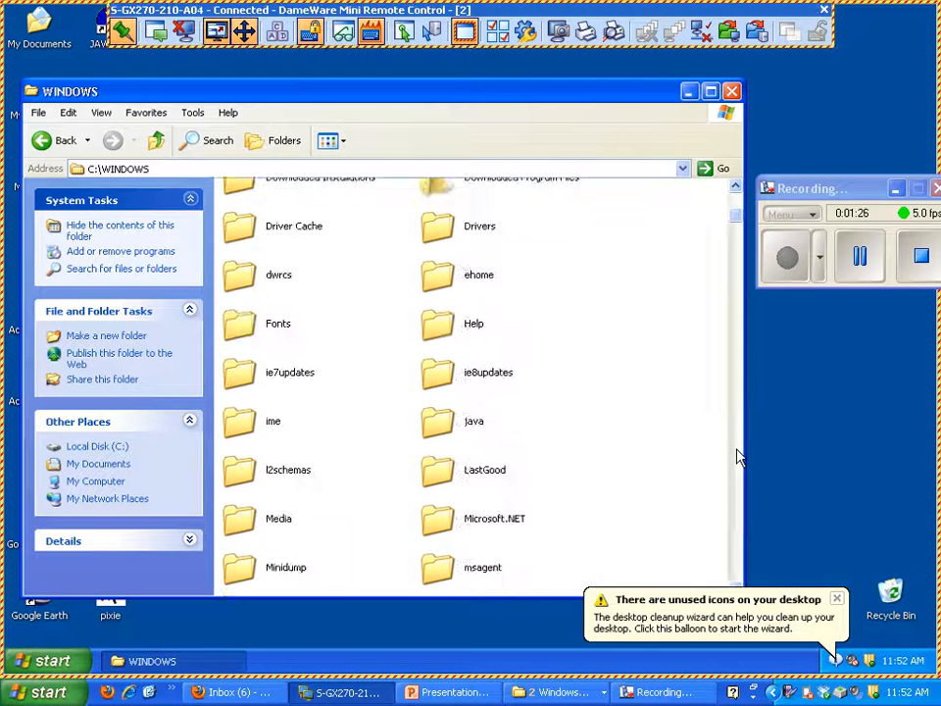
{"action": "scroll", "coordinate": [738, 457], "scroll_direction": "down", "scroll_amount": 8}
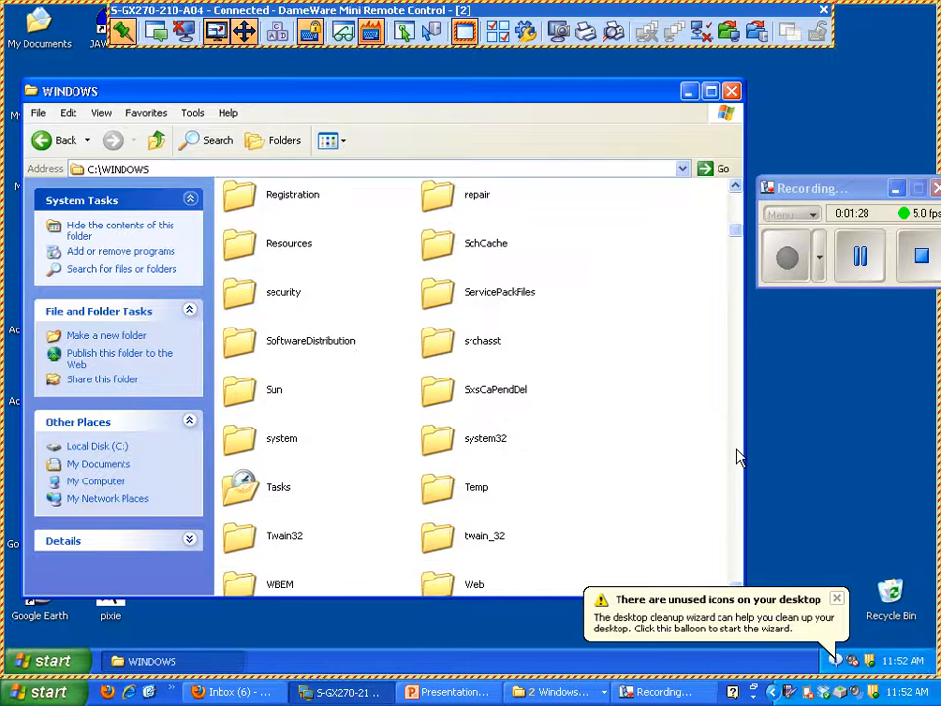
{"action": "double_click", "coordinate": [242, 343]}
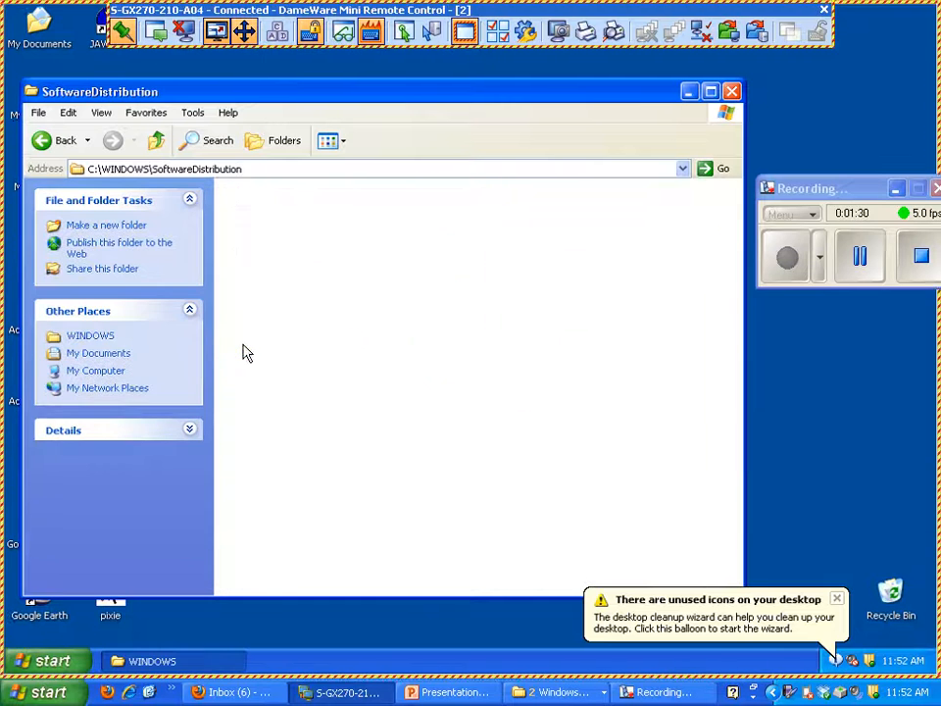
{"action": "left_click", "coordinate": [243, 255]}
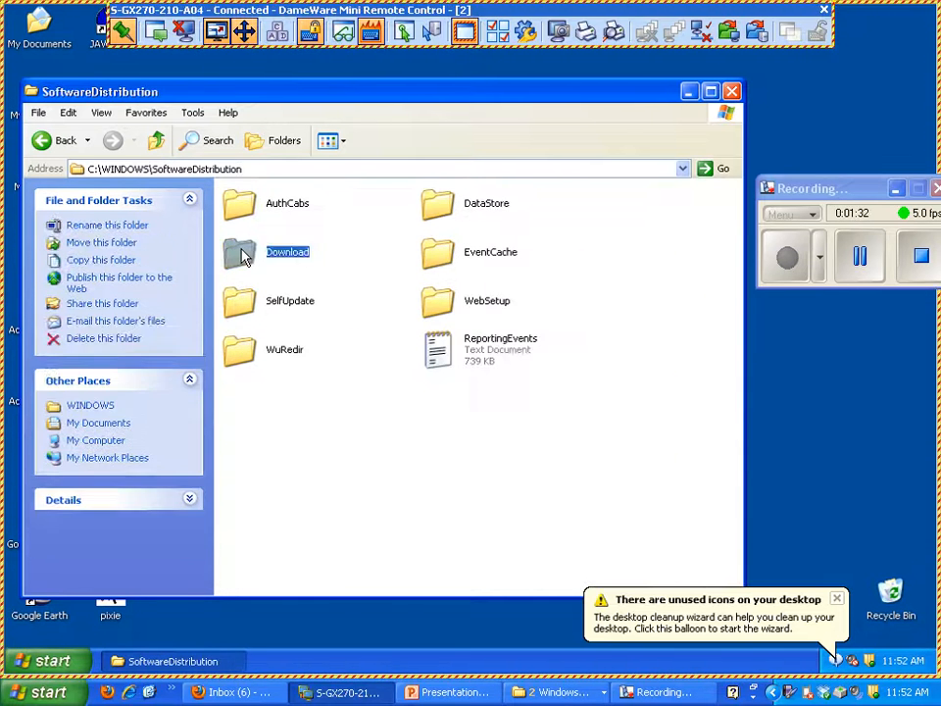
{"action": "double_click", "coordinate": [246, 255]}
Delete everything in the SoftwareDistribution\Download folder, sending it to the Recycle Bin.
{"action": "left_click", "coordinate": [459, 388]}
{"action": "key", "text": "ctrl+a"}
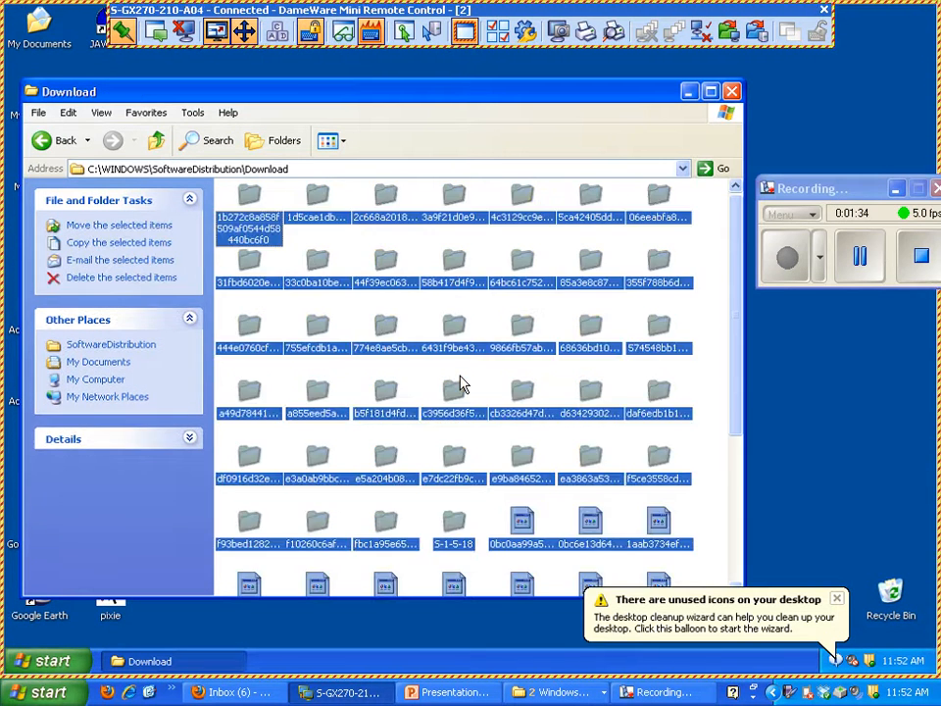
{"action": "key", "text": "Delete"}
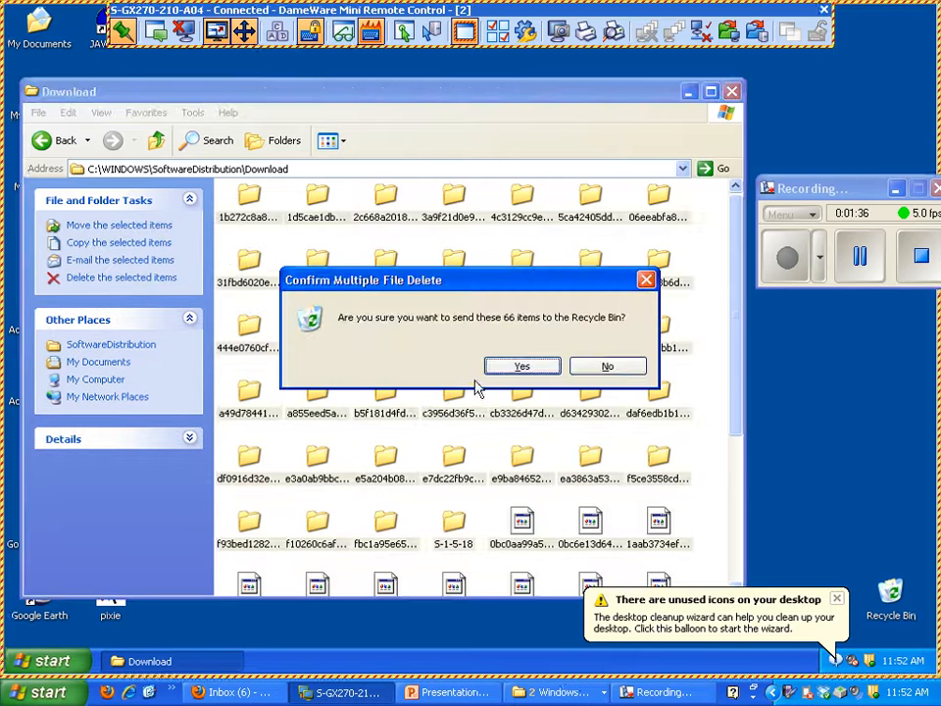
{"action": "left_click", "coordinate": [512, 364]}
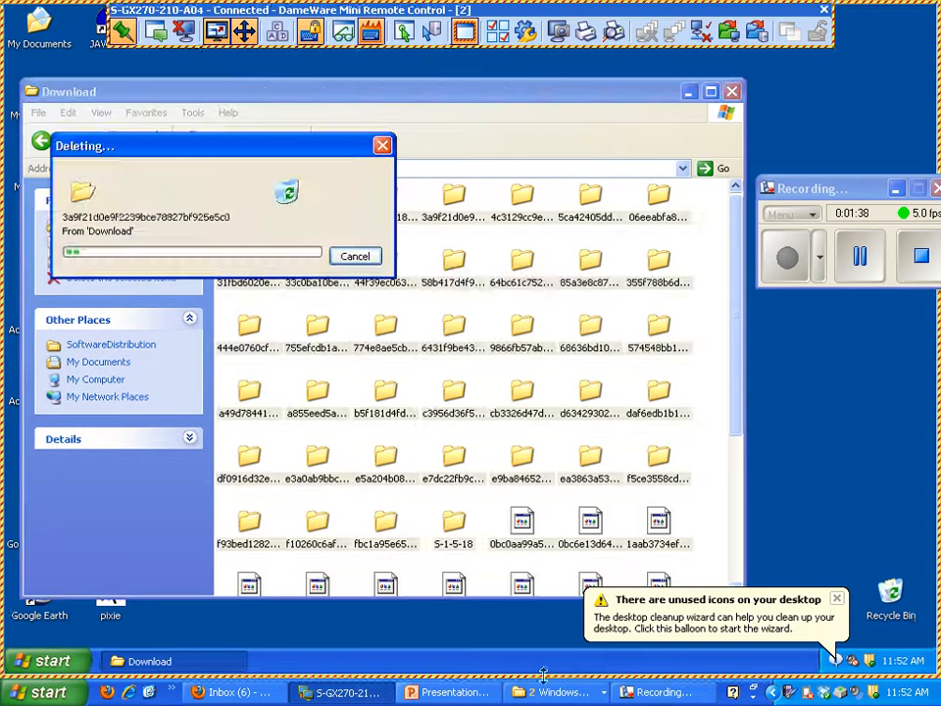
Switch to the PowerPoint presentation, read the Step 3 slide, and return to the DameWare remote session.
{"action": "left_click", "coordinate": [414, 693]}
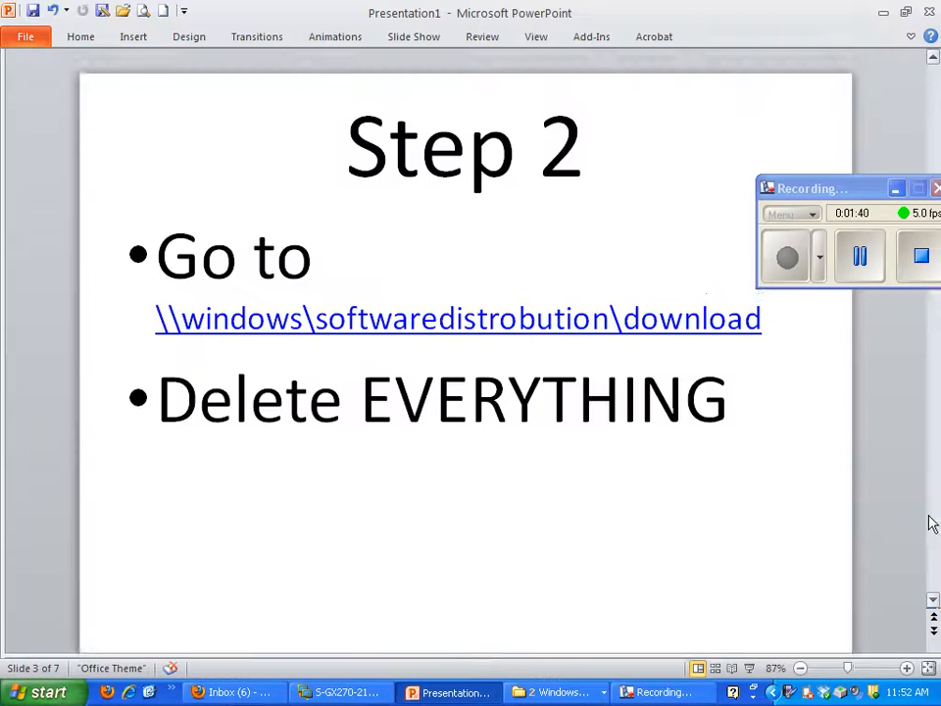
{"action": "scroll", "coordinate": [936, 526], "scroll_direction": "down", "scroll_amount": 2}
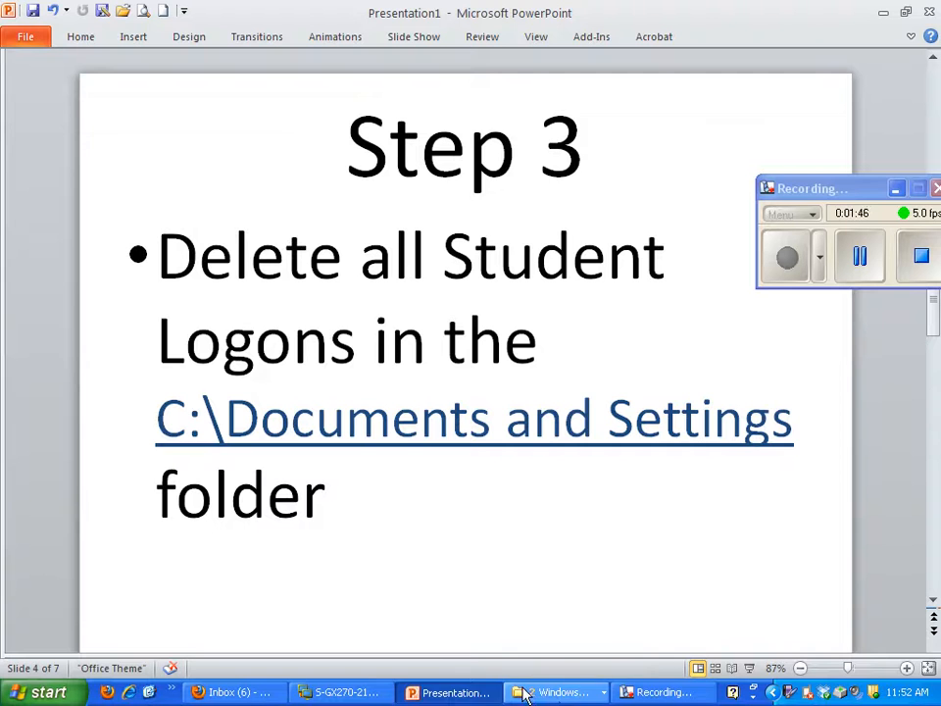
{"action": "left_click", "coordinate": [337, 693]}
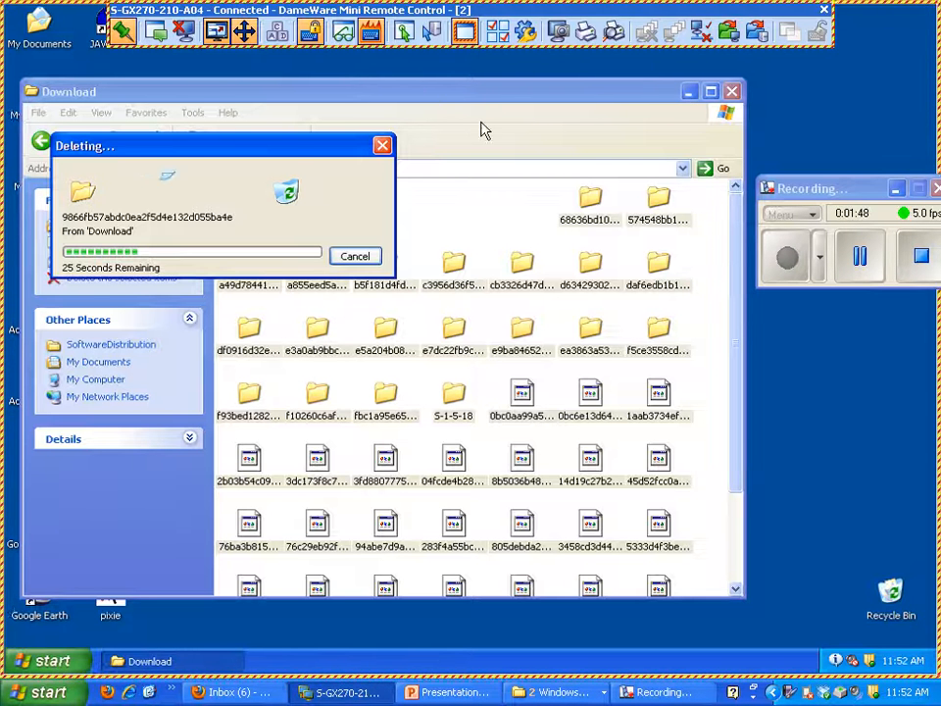
Move the deletion progress window aside, then open C:\Documents and Settings with its folders shown as a list.
{"action": "left_click_drag", "start_coordinate": [592, 348], "coordinate": [822, 443]}
{"action": "left_click", "coordinate": [155, 140]}
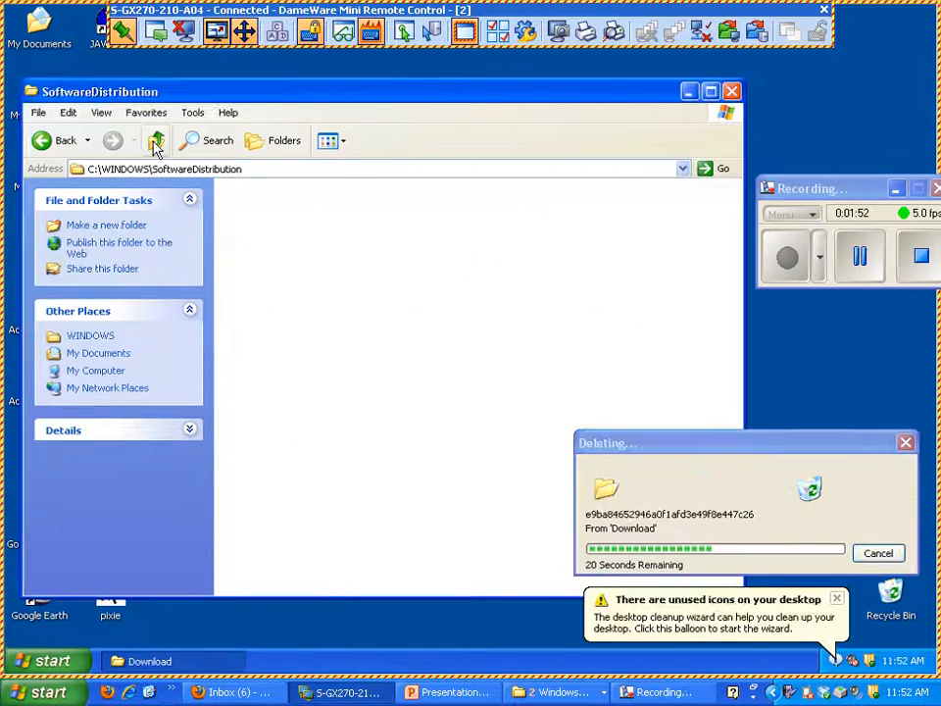
{"action": "left_click", "coordinate": [154, 140]}
{"action": "left_click", "coordinate": [155, 140]}
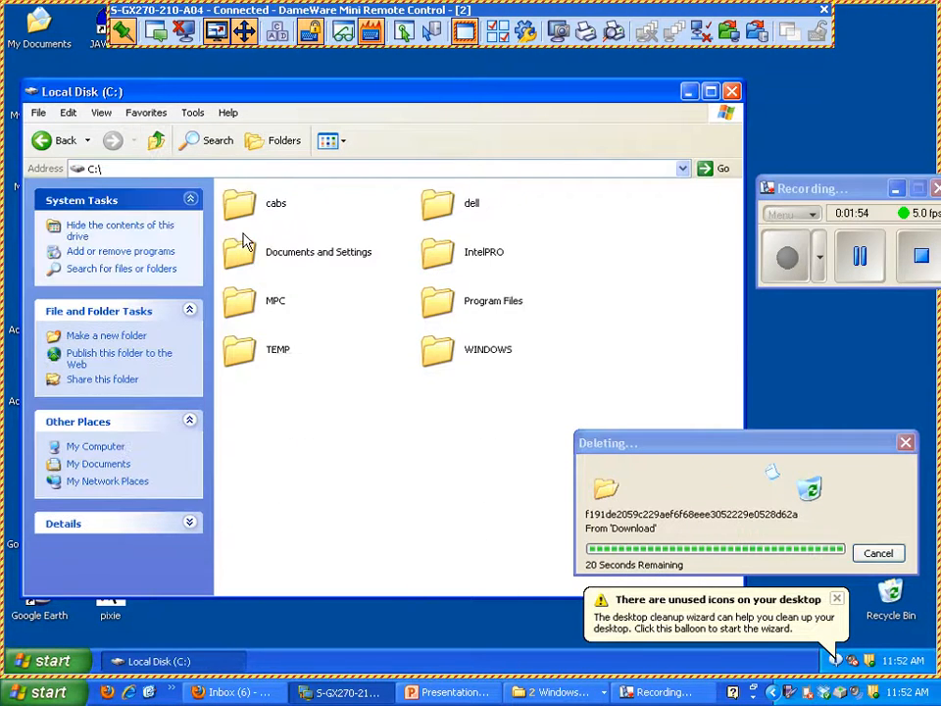
{"action": "double_click", "coordinate": [242, 254]}
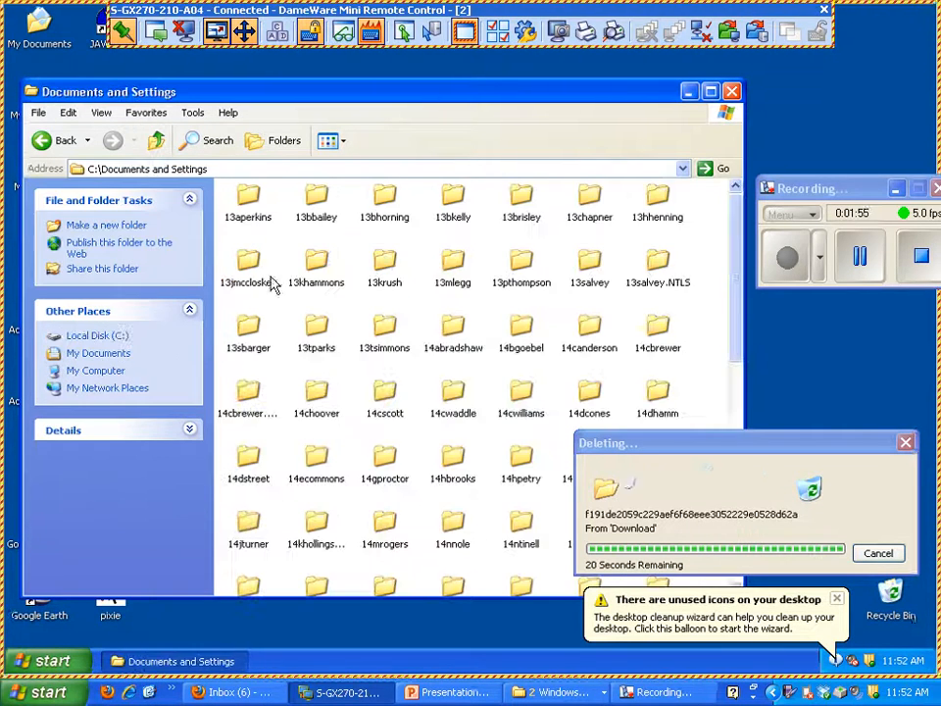
{"action": "left_click", "coordinate": [341, 142]}
{"action": "left_click", "coordinate": [345, 212]}
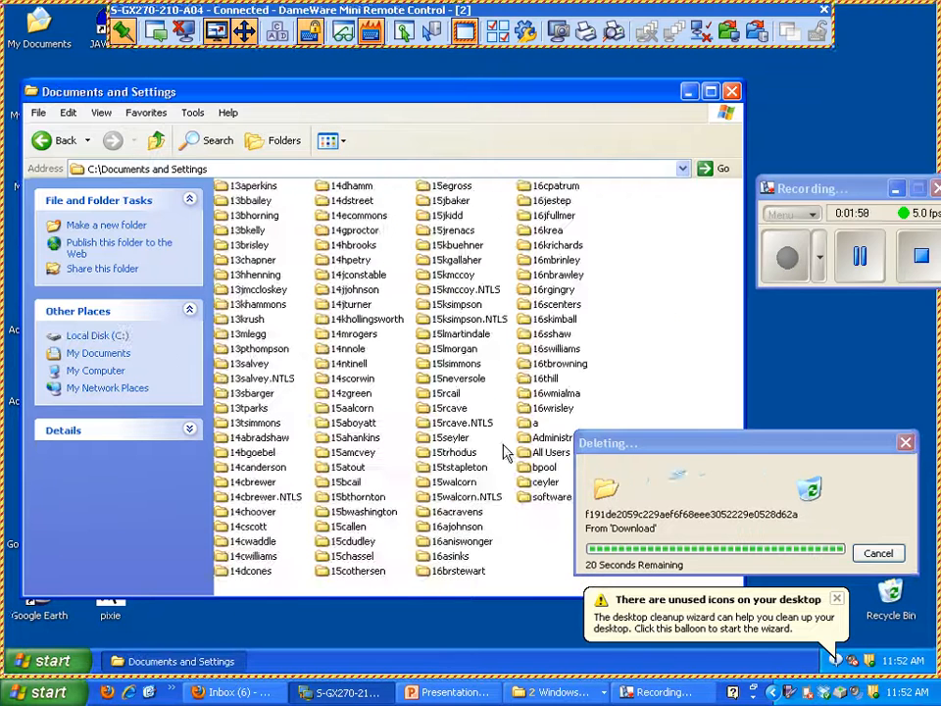
Delete all student logon folders prefixed 13 to 16, plus the user folder listed just above software, to the Recycle Bin.
{"action": "left_click", "coordinate": [555, 410]}
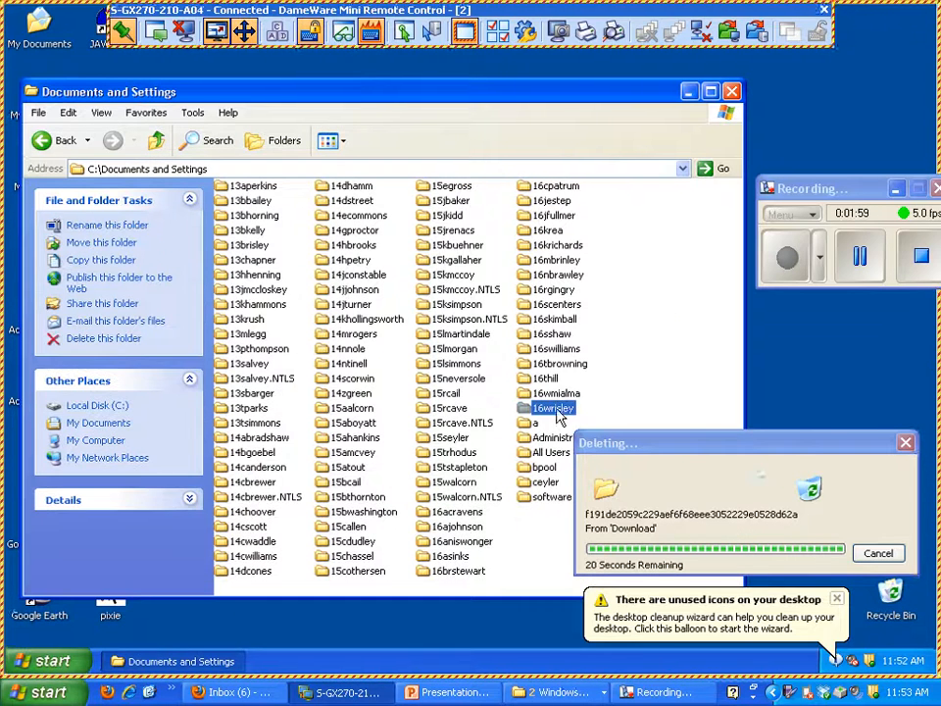
{"action": "left_click", "coordinate": [252, 189], "text": "shift"}
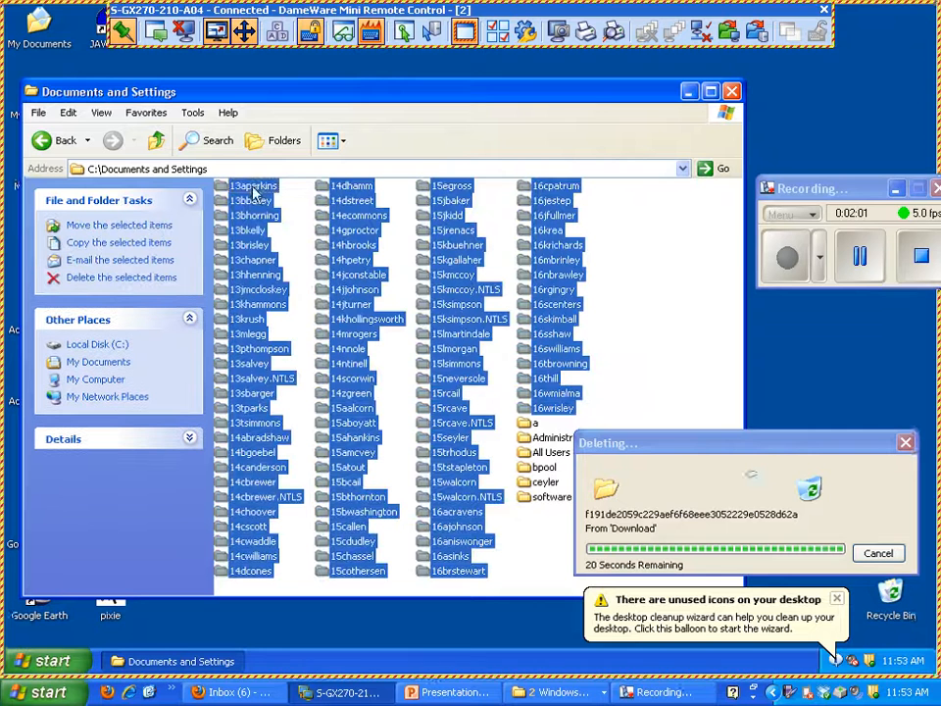
{"action": "left_click", "coordinate": [545, 481], "text": "ctrl"}
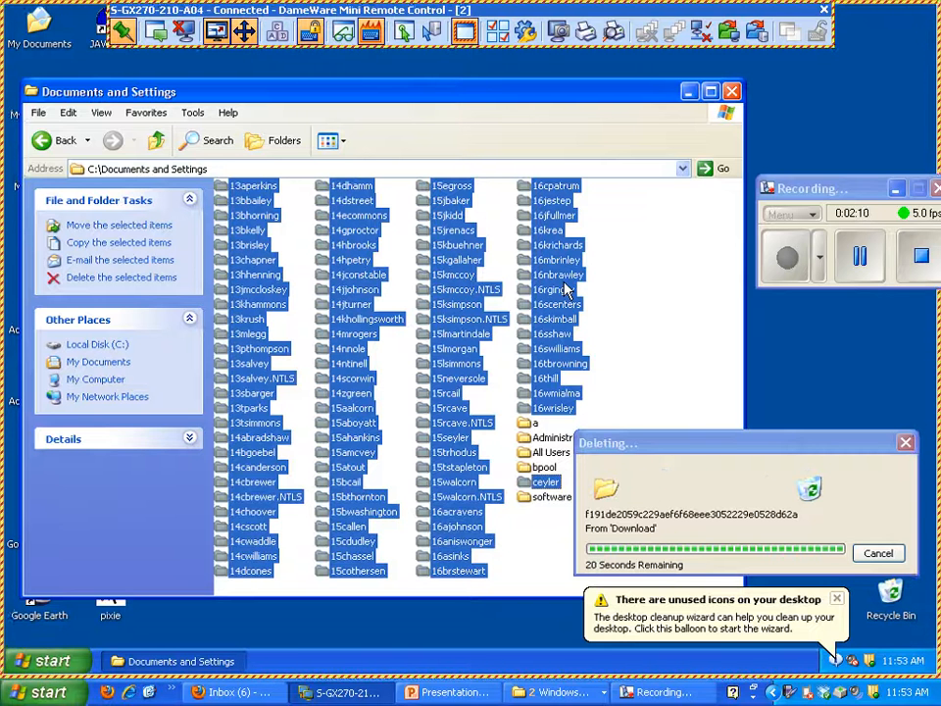
{"action": "key", "text": "Delete"}
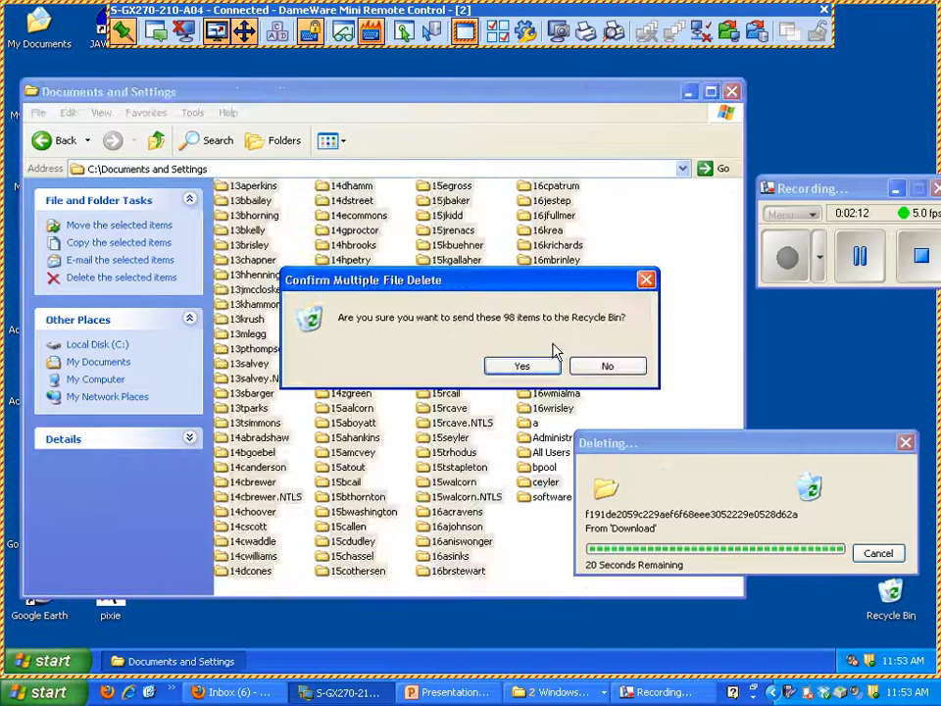
{"action": "left_click", "coordinate": [521, 363]}
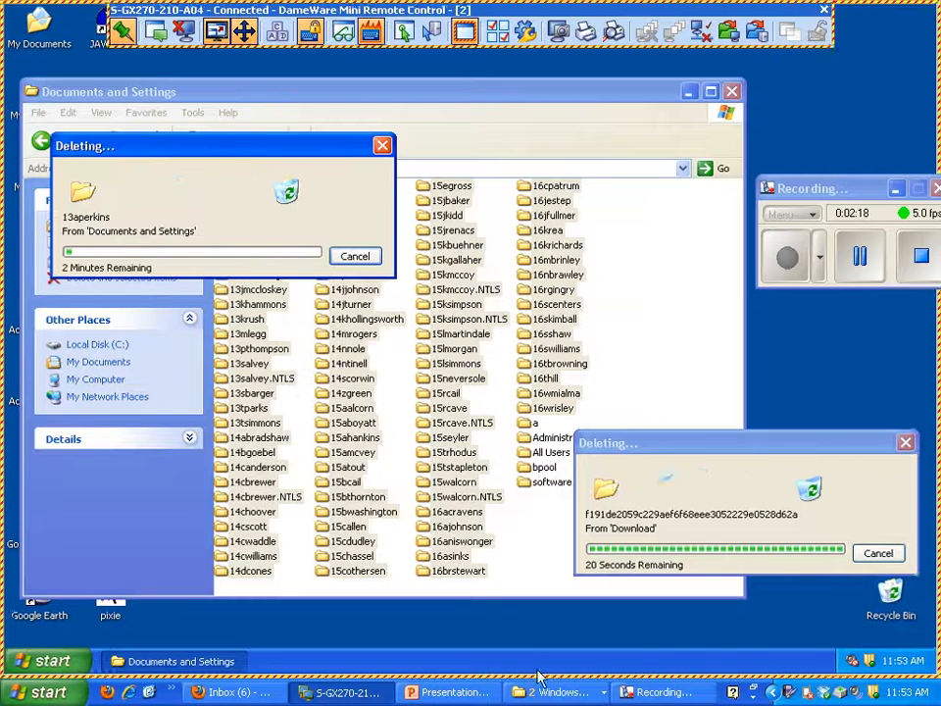
Switch to the PowerPoint presentation, read the Step 4 slide, and return to the DameWare remote session.
{"action": "left_click", "coordinate": [452, 693]}
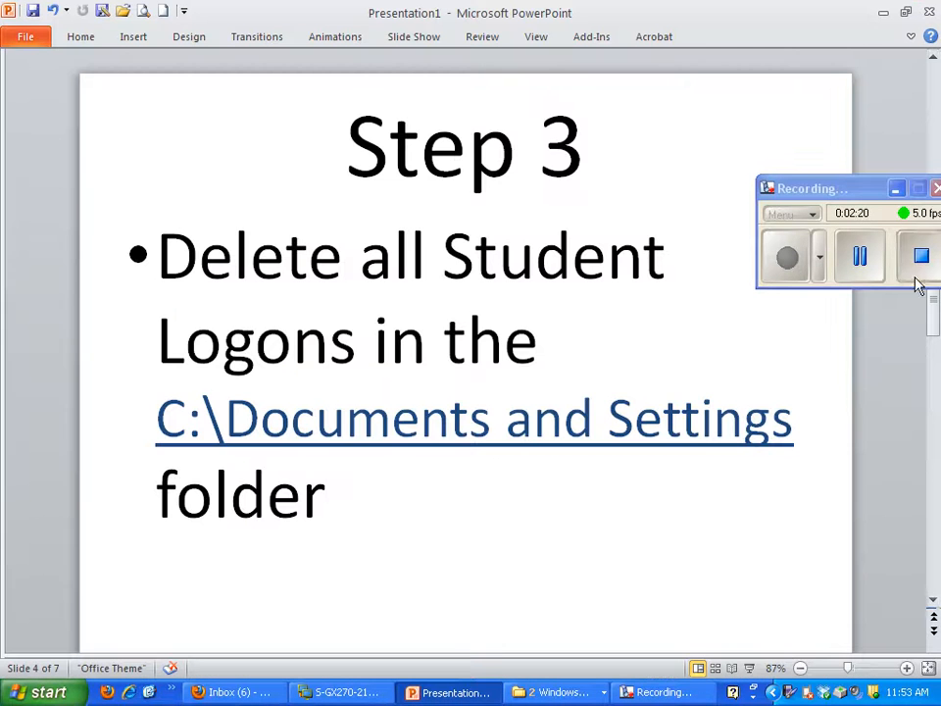
{"action": "scroll", "coordinate": [931, 412], "scroll_direction": "down", "scroll_amount": 1}
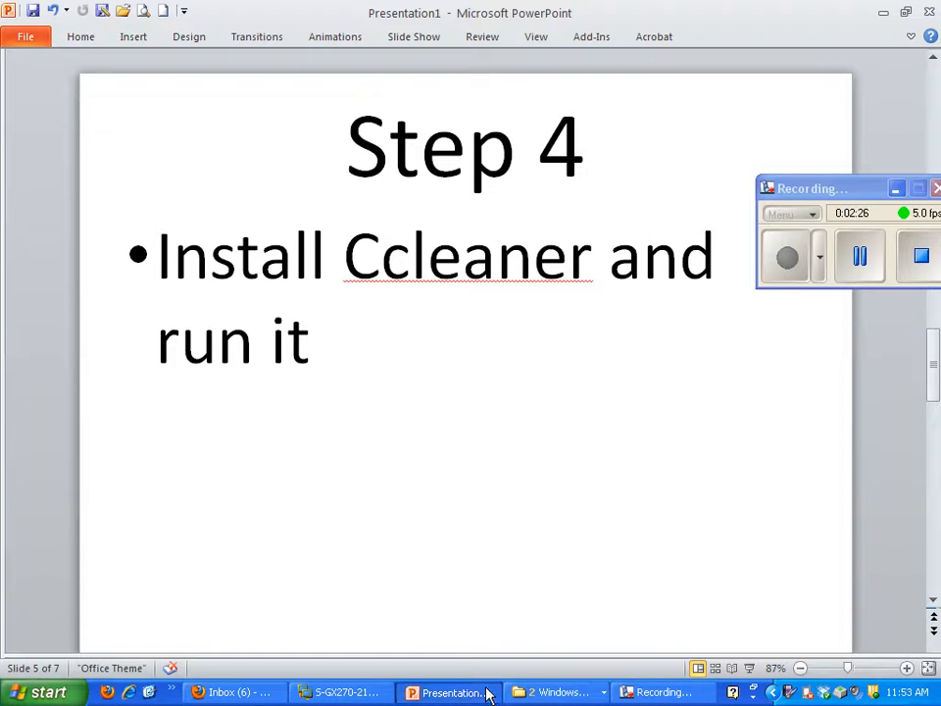
{"action": "left_click", "coordinate": [342, 693]}
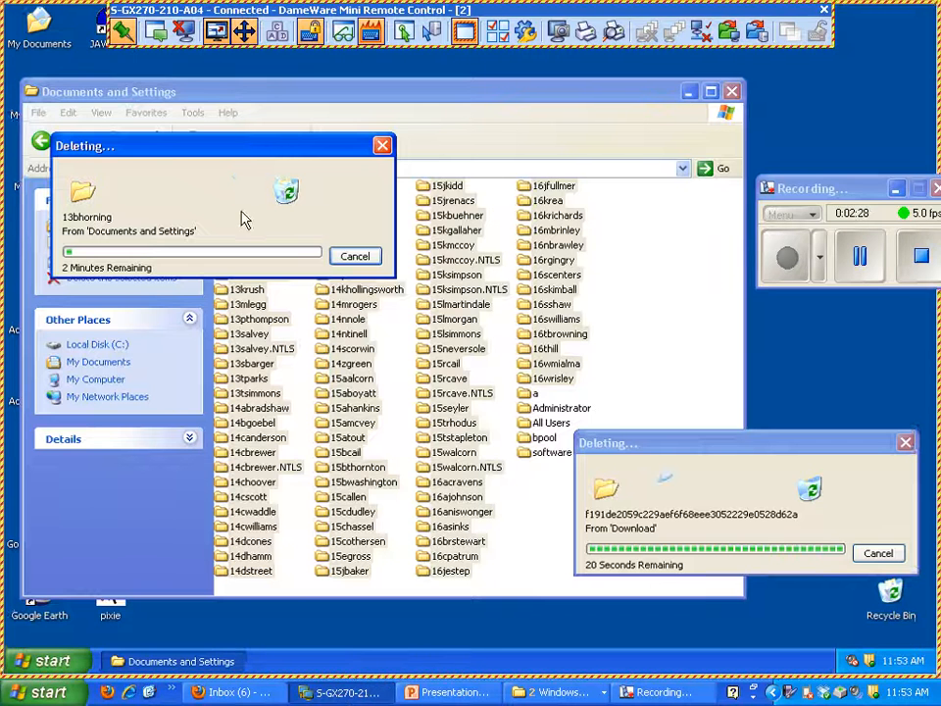
Move the new deletion progress window out of the way and open the network share \\trailbu\software.
{"action": "left_click_drag", "start_coordinate": [241, 147], "coordinate": [715, 457]}
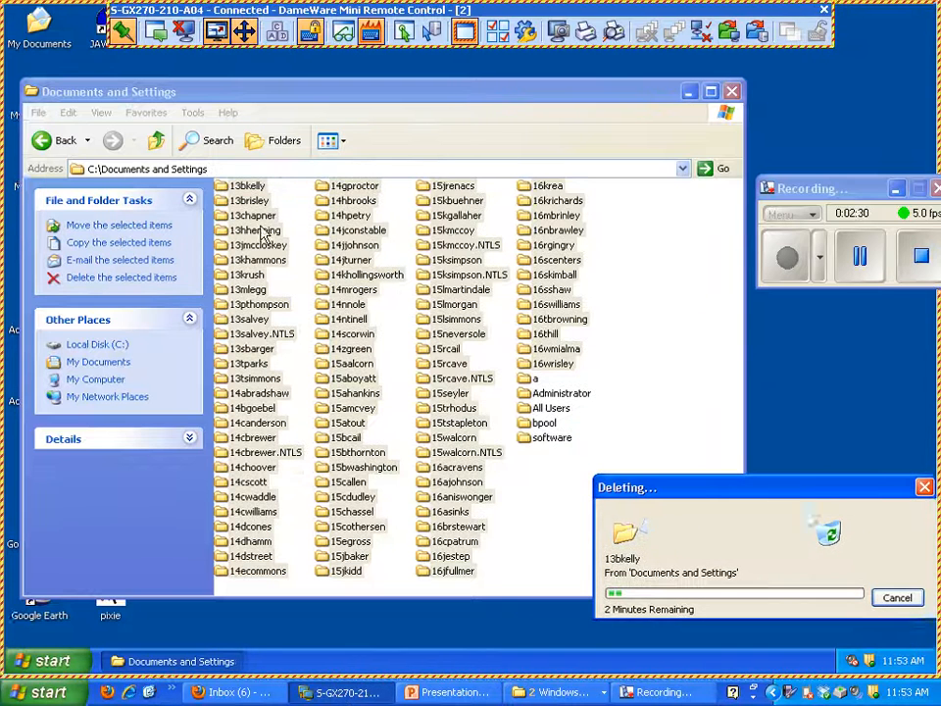
{"action": "left_click", "coordinate": [347, 169]}
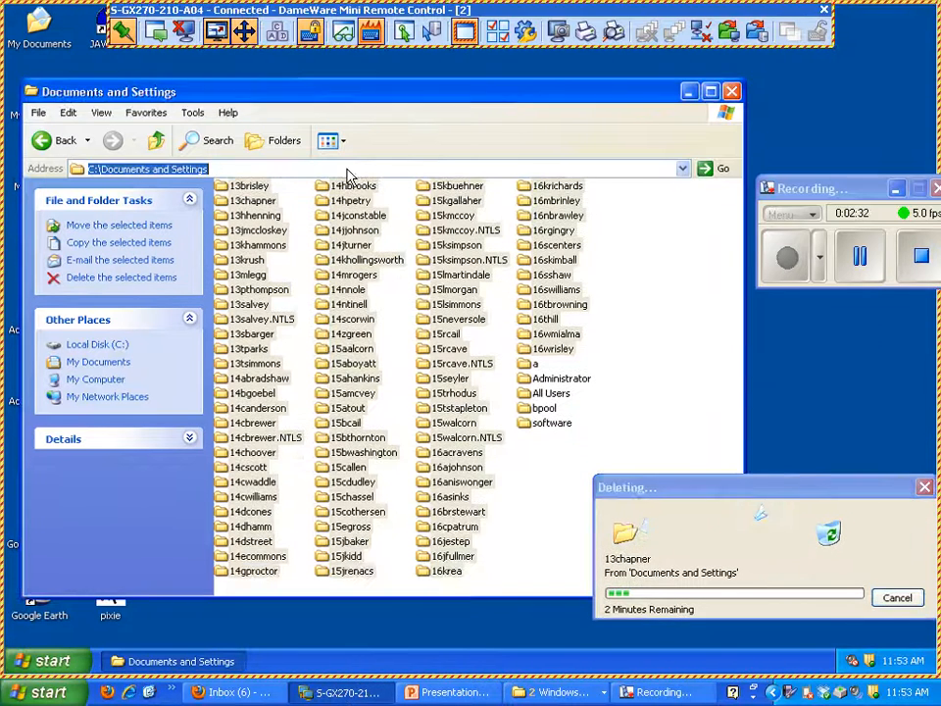
{"action": "type", "text": "\\"}
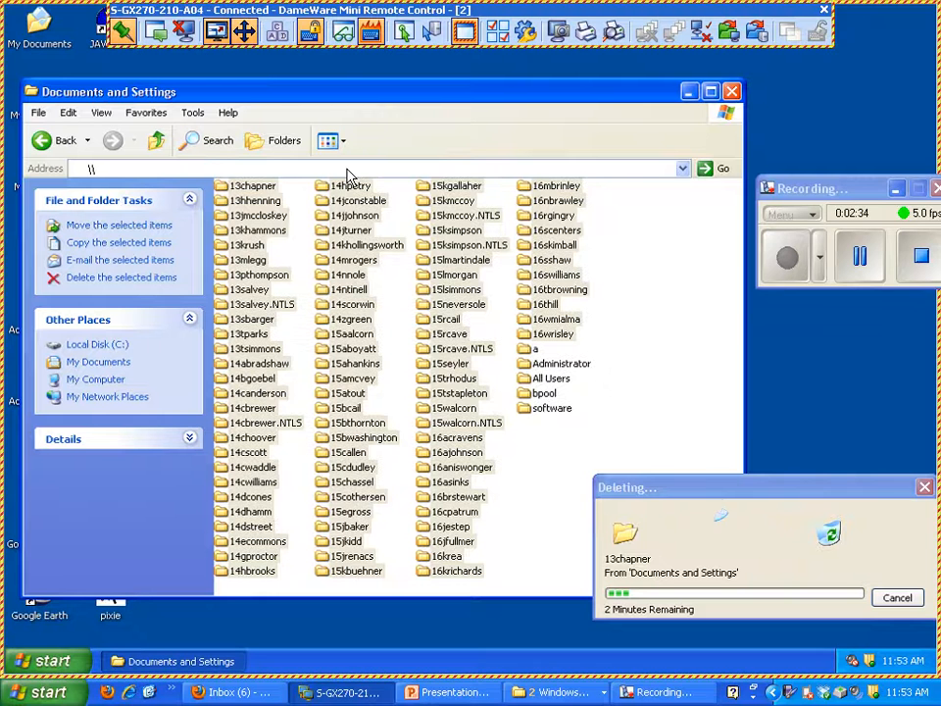
{"action": "type", "text": "\\trailbu\\s"}
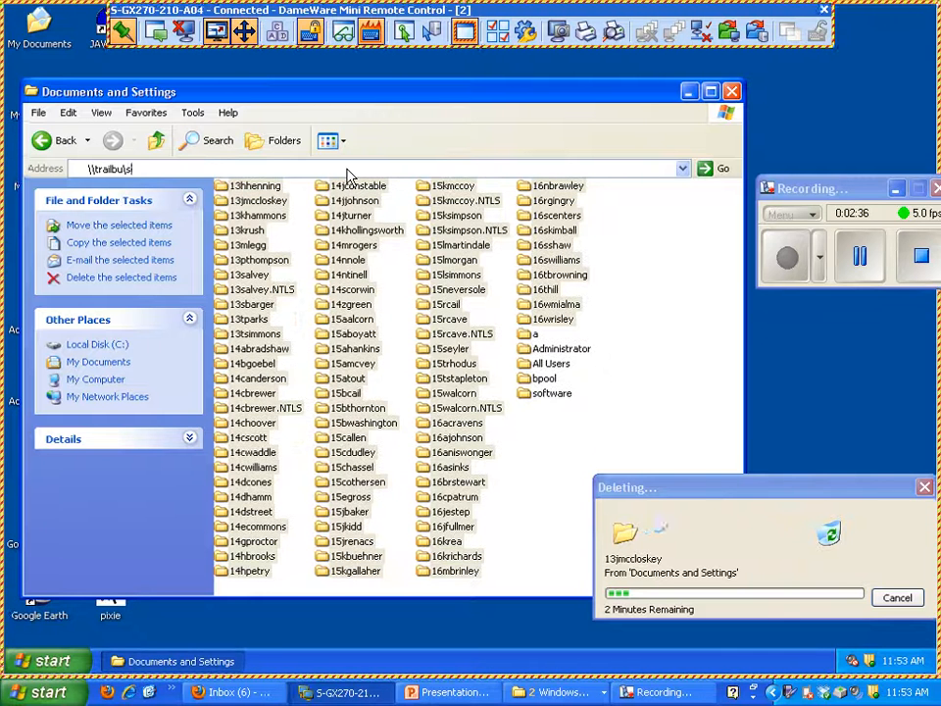
{"action": "type", "text": "oftware"}
{"action": "key", "text": "Return"}
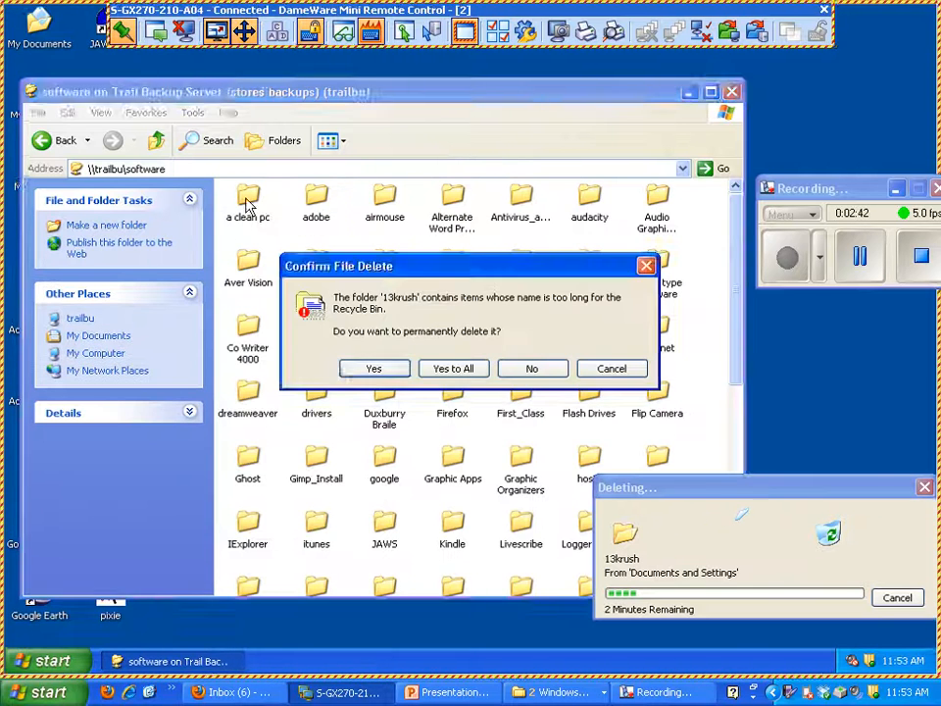
Open the a clean pc folder and approve deleting all long-named and read-only items from the student profiles.
{"action": "double_click", "coordinate": [256, 223]}
{"action": "left_click", "coordinate": [458, 381]}
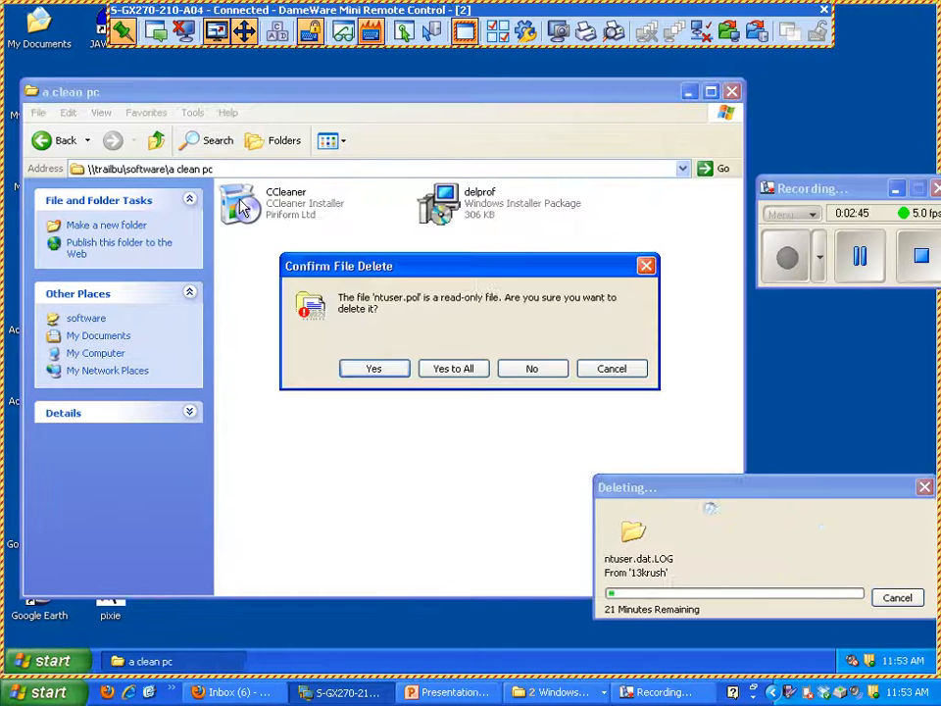
{"action": "left_click", "coordinate": [451, 372]}
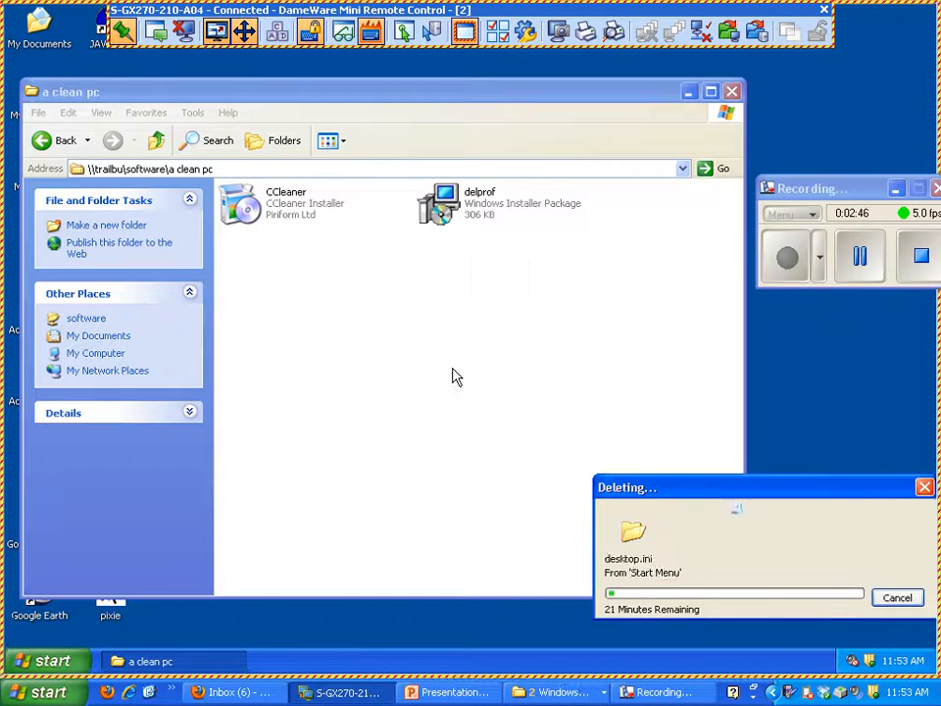
Launch the CCleaner installer from the a clean pc folder.
{"action": "left_click", "coordinate": [246, 213]}
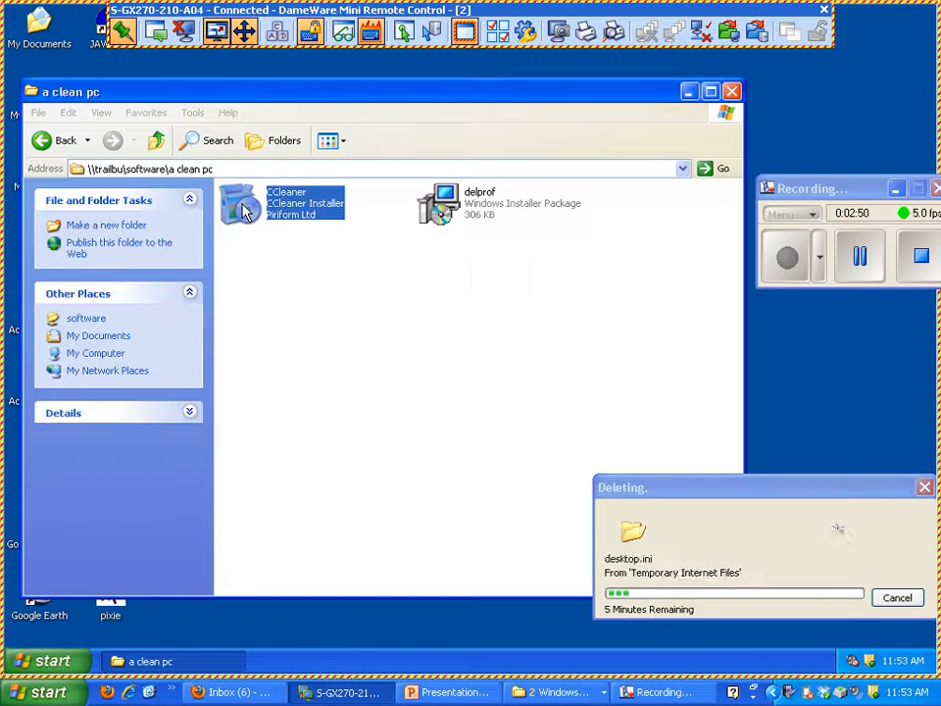
{"action": "double_click", "coordinate": [246, 213]}
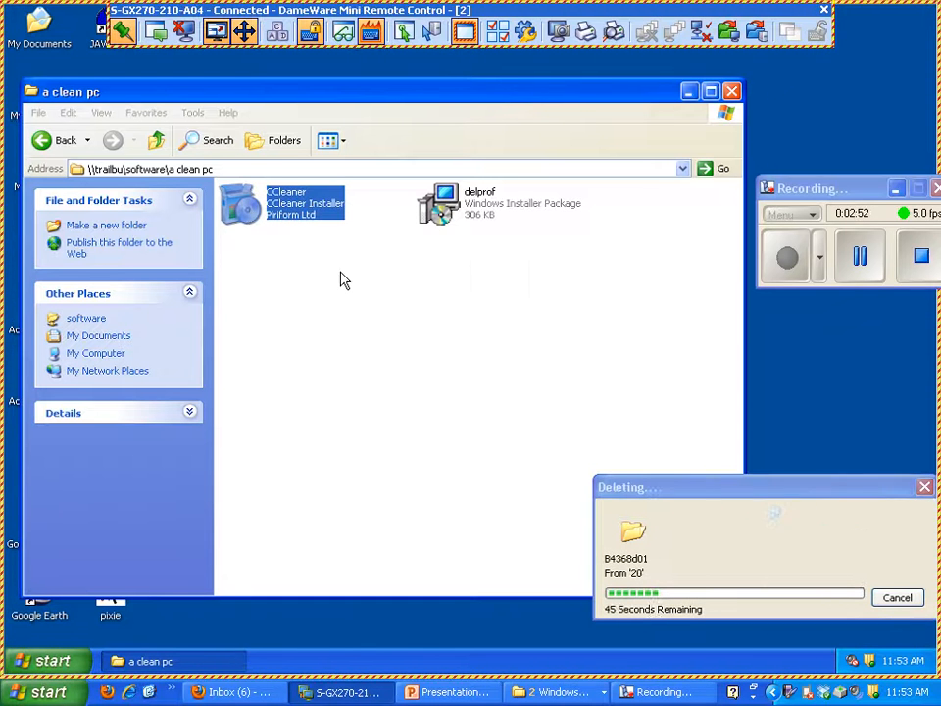
{"action": "left_click", "coordinate": [530, 355]}
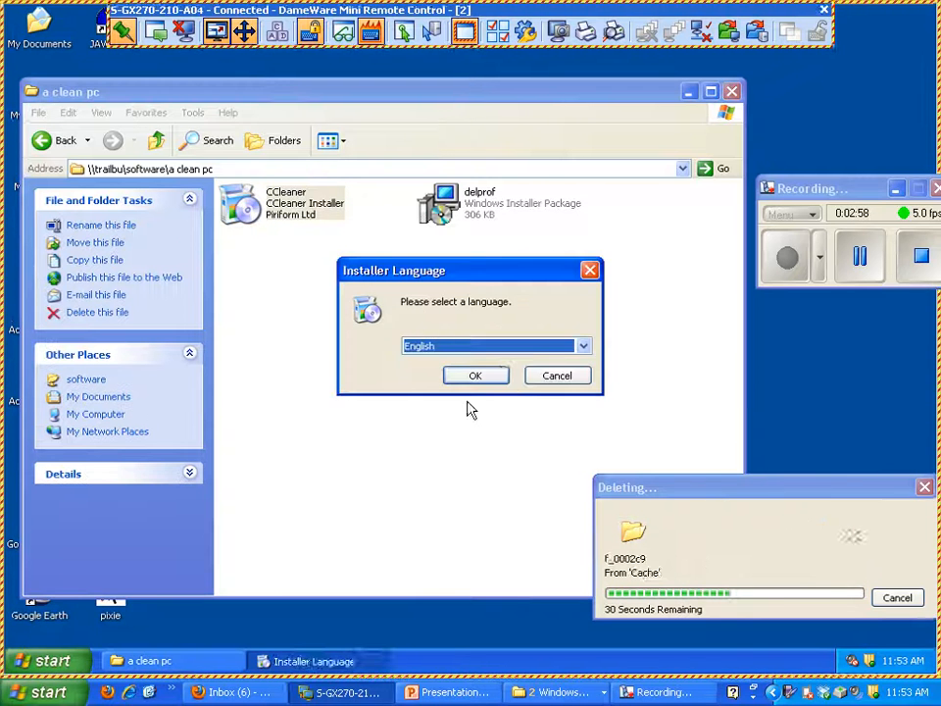
Install CCleaner v3.20 in English with only Start menu shortcuts and no Google Toolbar, and finish setup without viewing the release notes.
{"action": "left_click", "coordinate": [474, 375]}
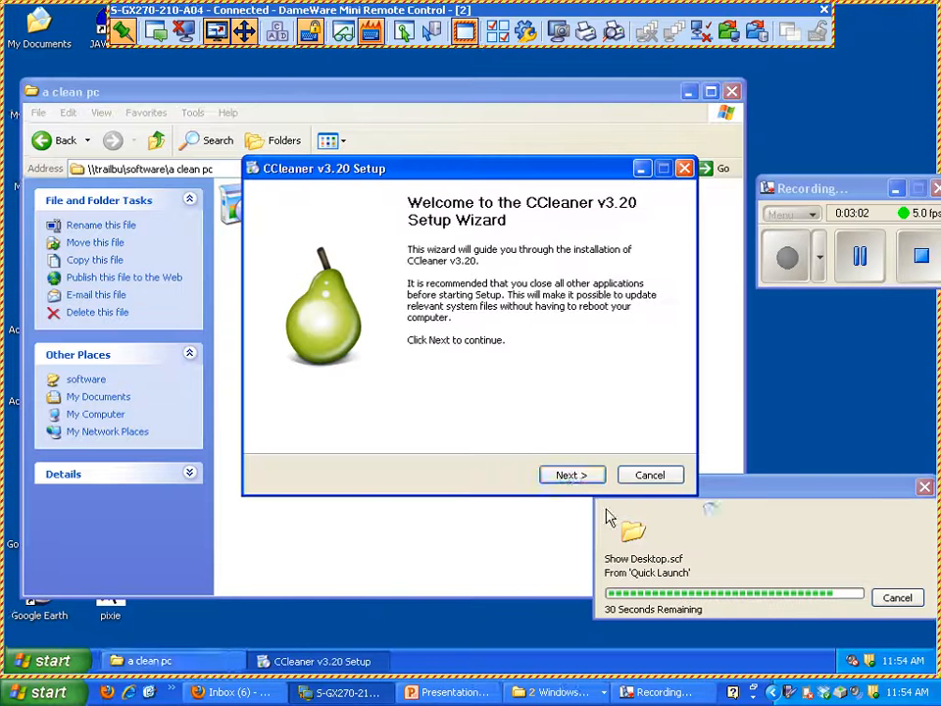
{"action": "left_click", "coordinate": [572, 476]}
{"action": "left_click", "coordinate": [573, 475]}
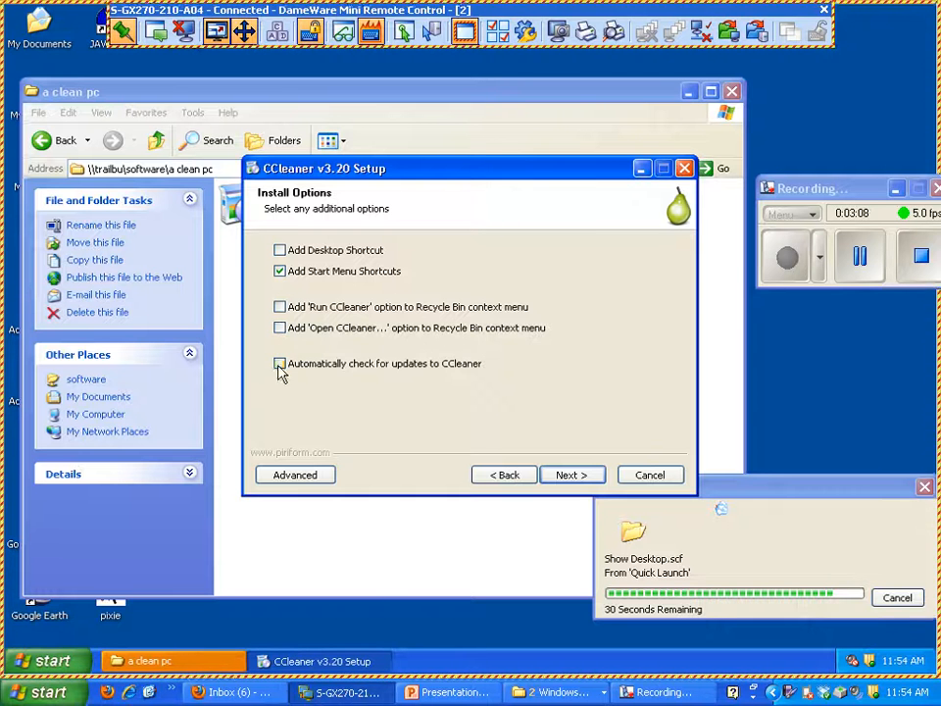
{"action": "left_click", "coordinate": [573, 475]}
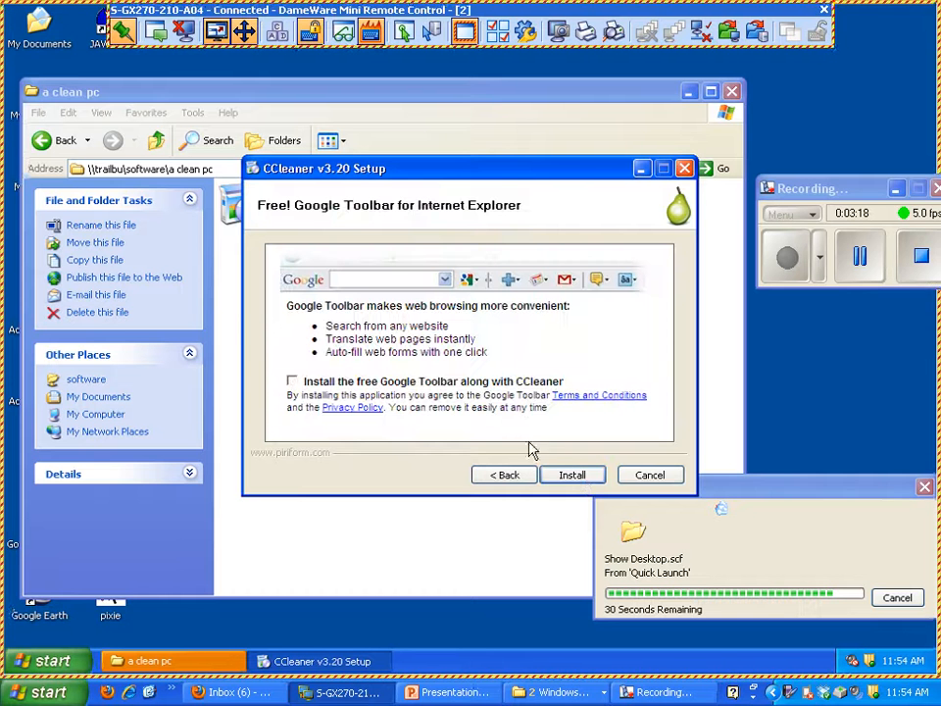
{"action": "left_click", "coordinate": [570, 475]}
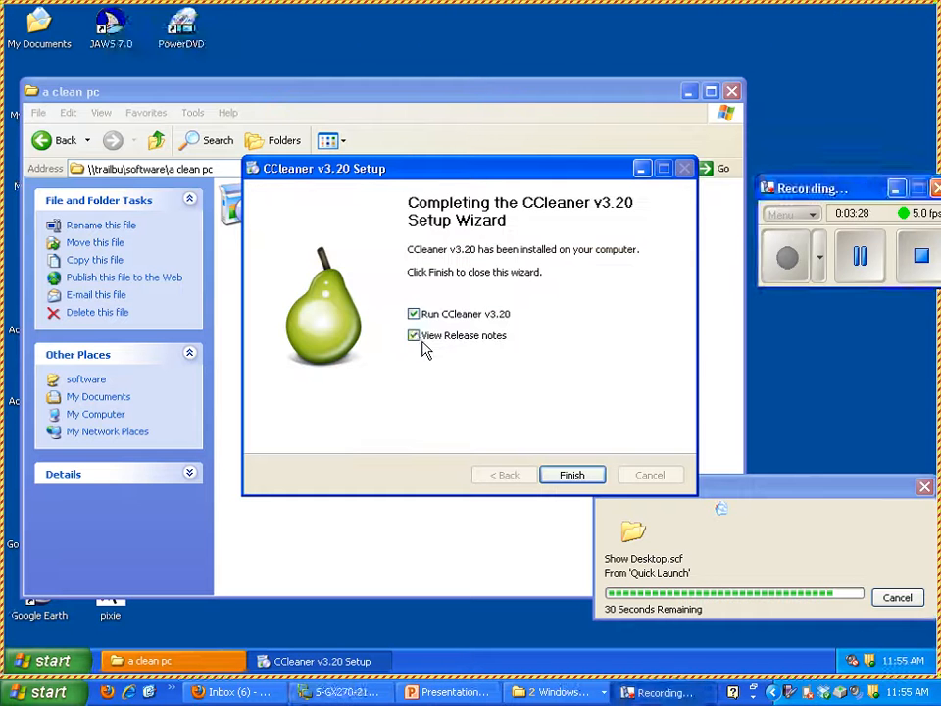
{"action": "left_click", "coordinate": [414, 337]}
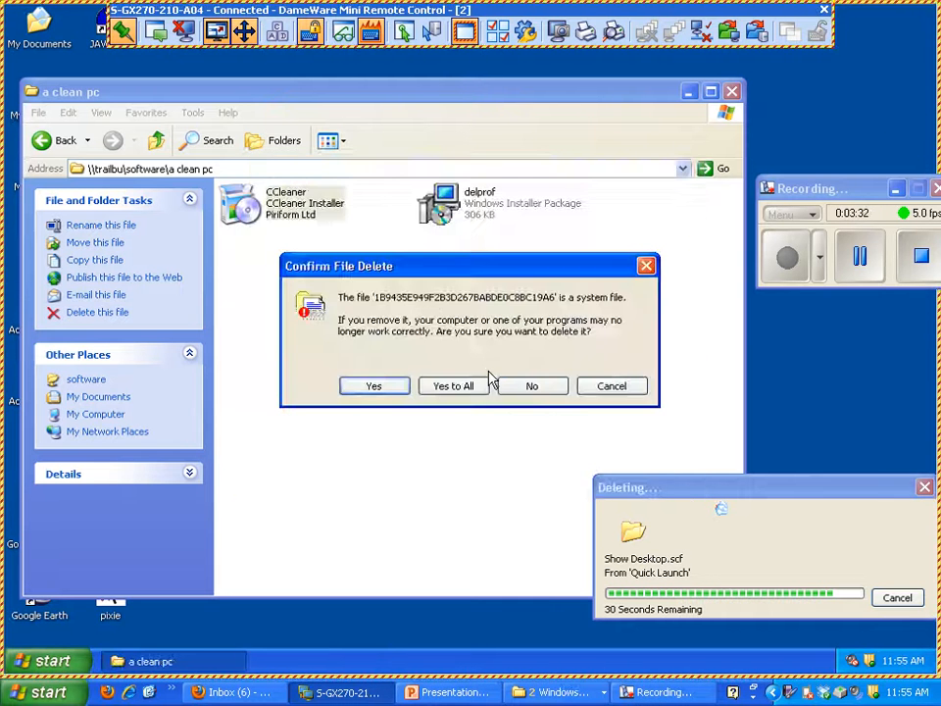
Approve deleting all system files from the student profiles and decline CCleaner's intelligent cookie scan.
{"action": "left_click", "coordinate": [469, 385]}
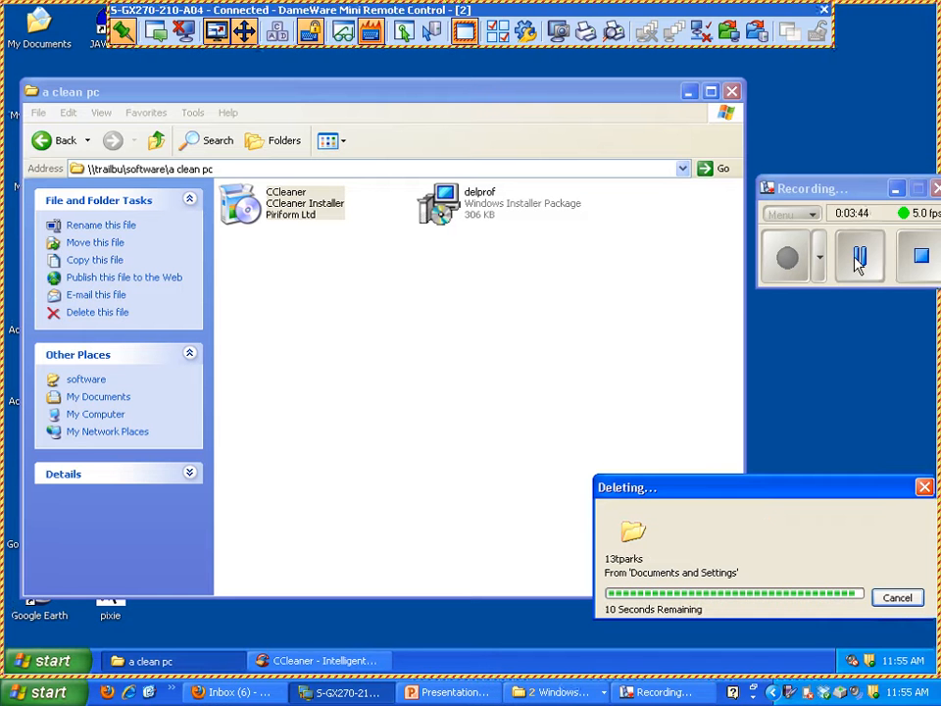
{"action": "left_click", "coordinate": [377, 660]}
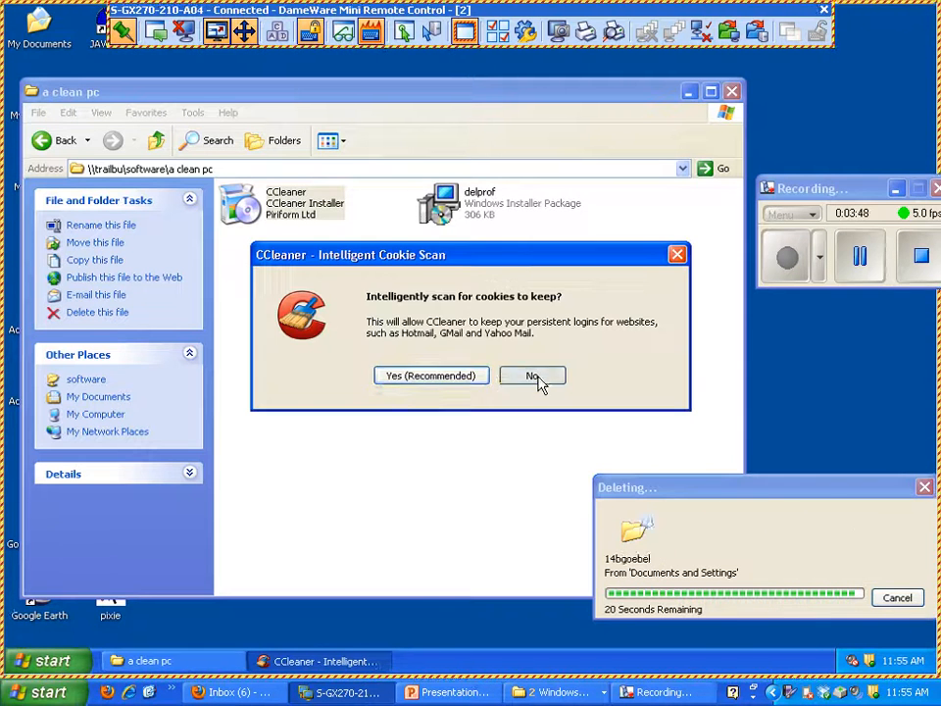
{"action": "left_click", "coordinate": [541, 383]}
Analyze the computer with CCleaner's default cleaning items, run the cleaner and approve the permanent file deletion.
{"action": "left_click_drag", "start_coordinate": [434, 118], "coordinate": [326, 93]}
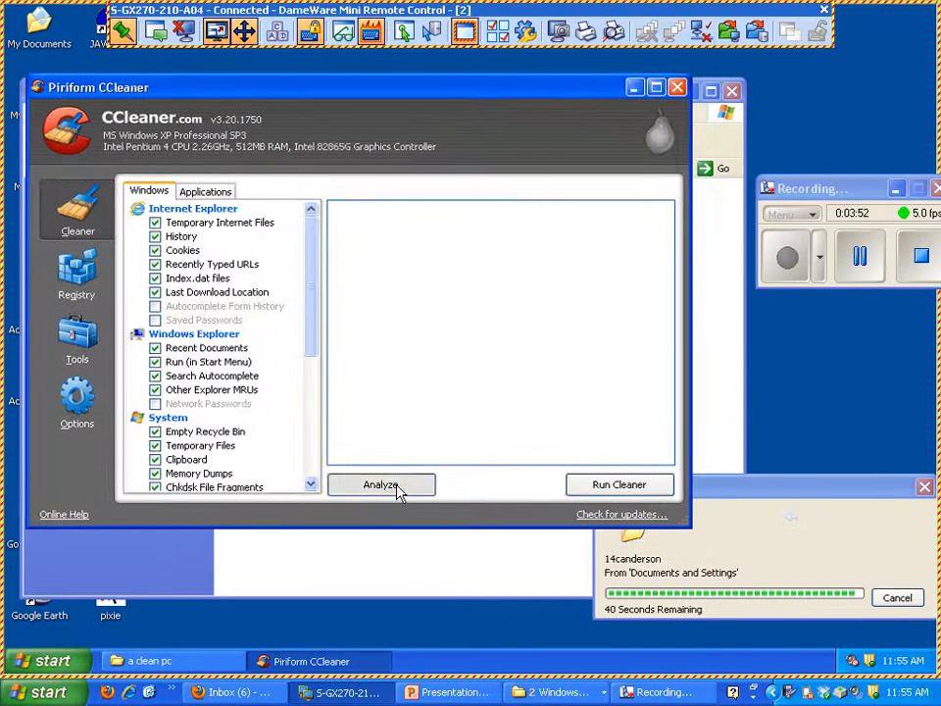
{"action": "left_click", "coordinate": [399, 487]}
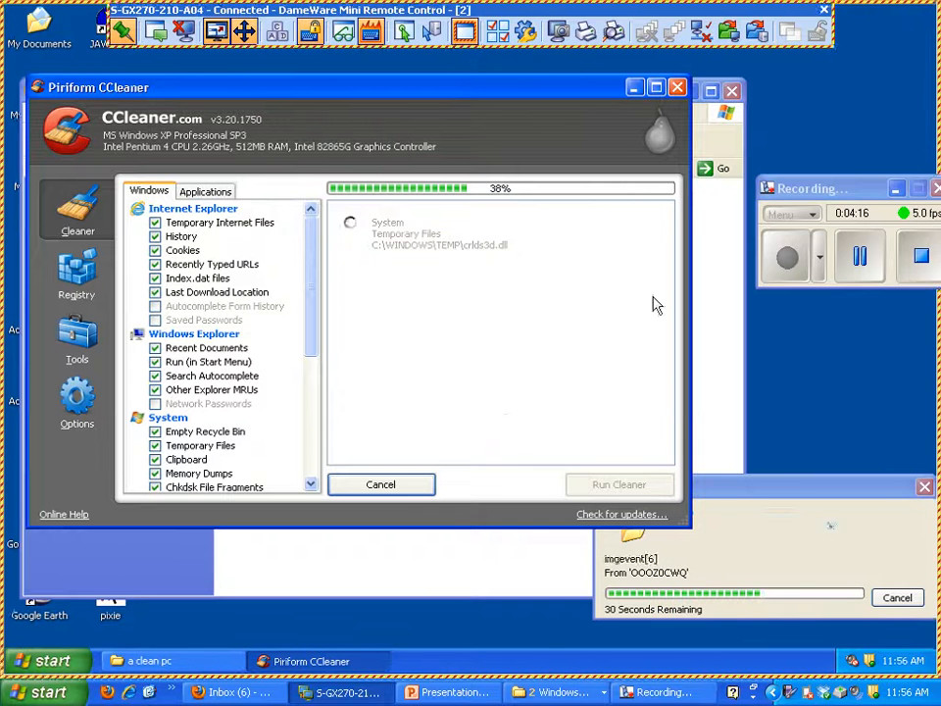
{"action": "left_click", "coordinate": [860, 256]}
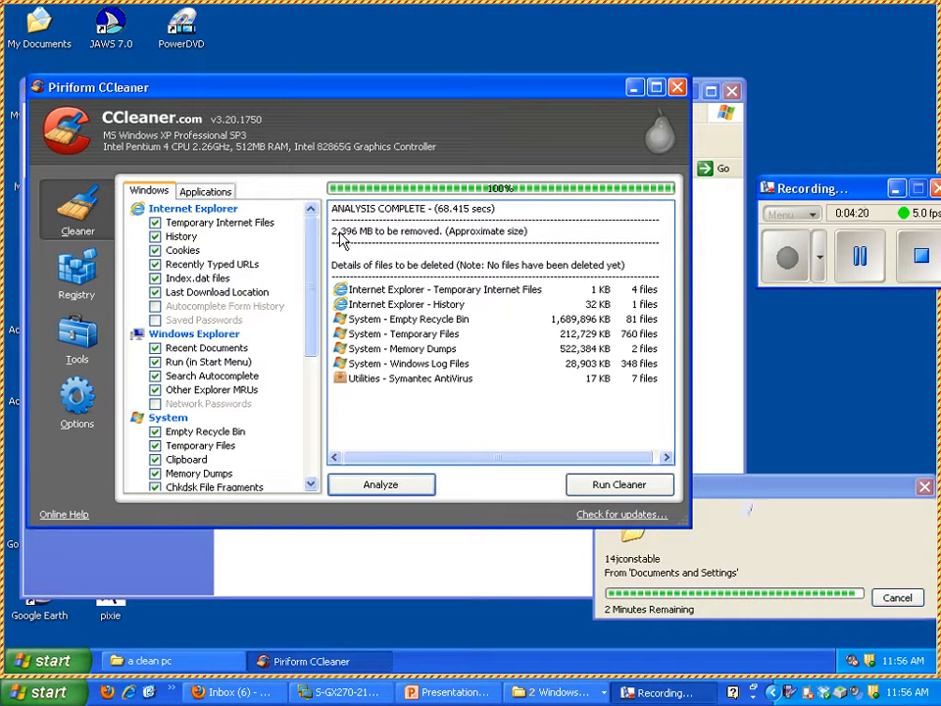
{"action": "left_click", "coordinate": [619, 487]}
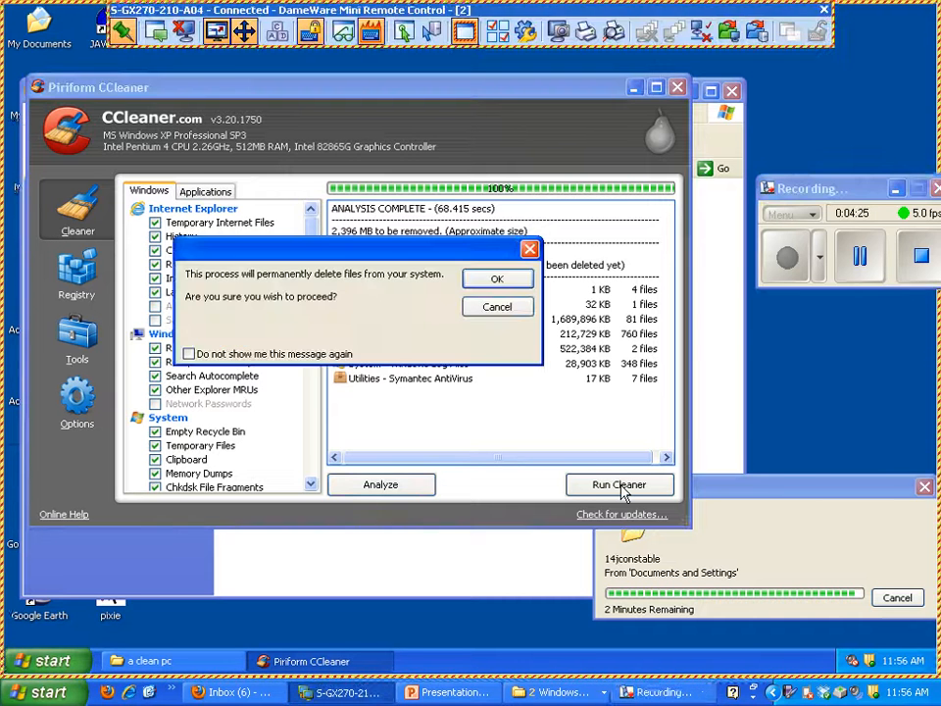
{"action": "left_click", "coordinate": [496, 282]}
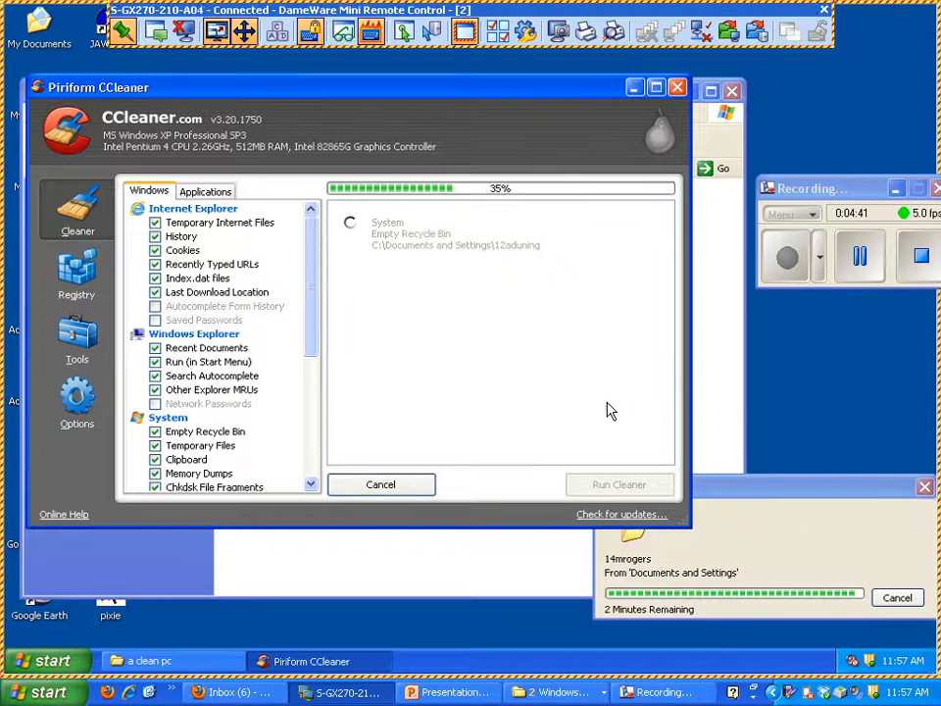
{"action": "left_click", "coordinate": [866, 258]}
{"action": "left_click", "coordinate": [785, 258]}
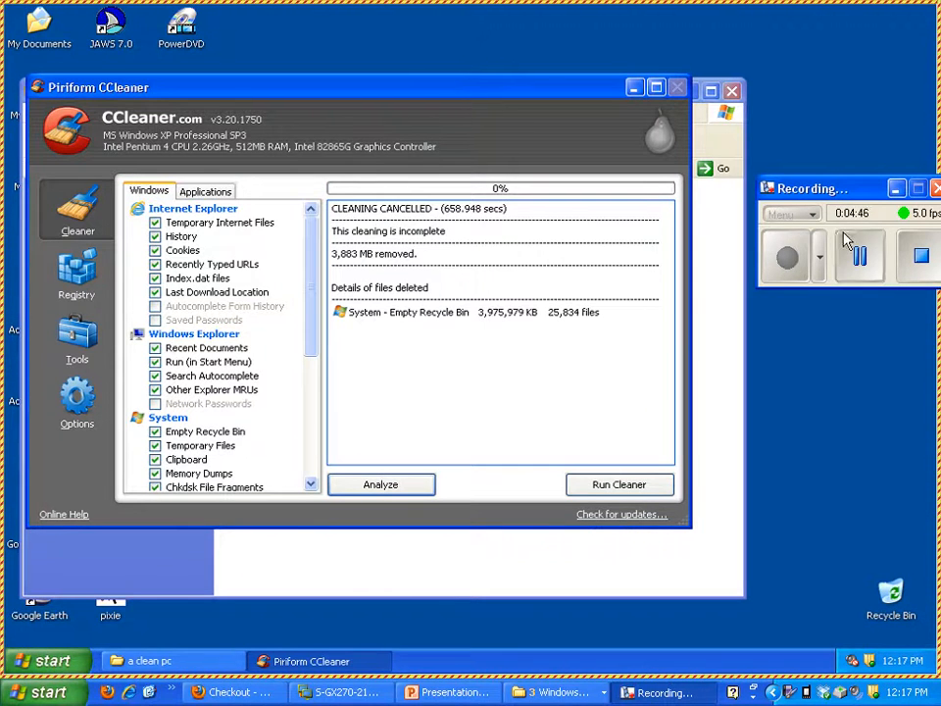
{"action": "left_click", "coordinate": [859, 256]}
{"action": "left_click", "coordinate": [860, 255]}
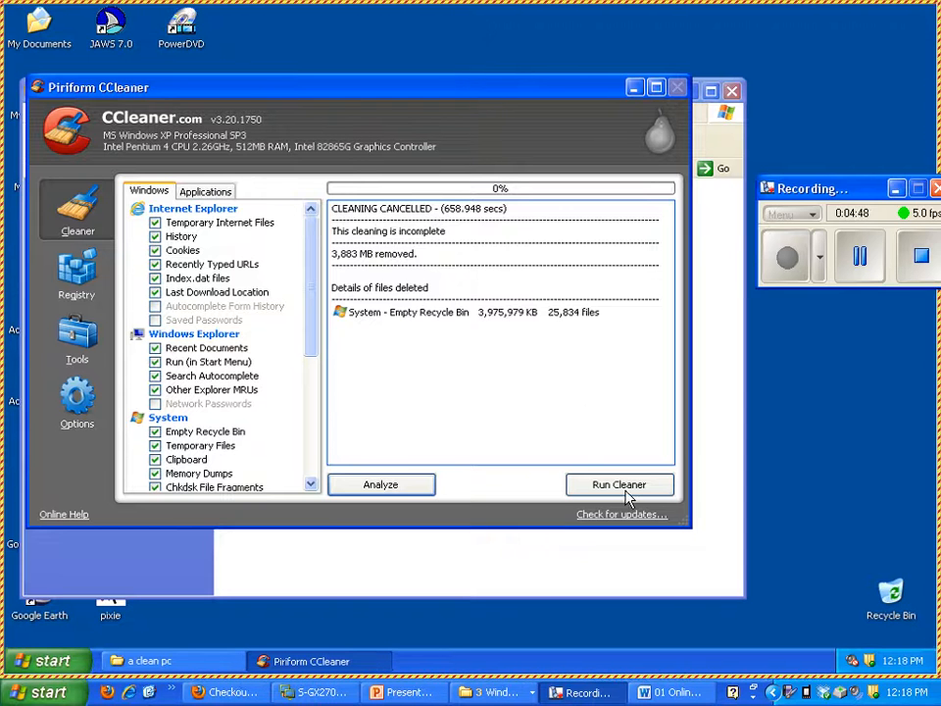
Scan the registry for issues with all Registry Cleaner categories enabled.
{"action": "left_click", "coordinate": [76, 277]}
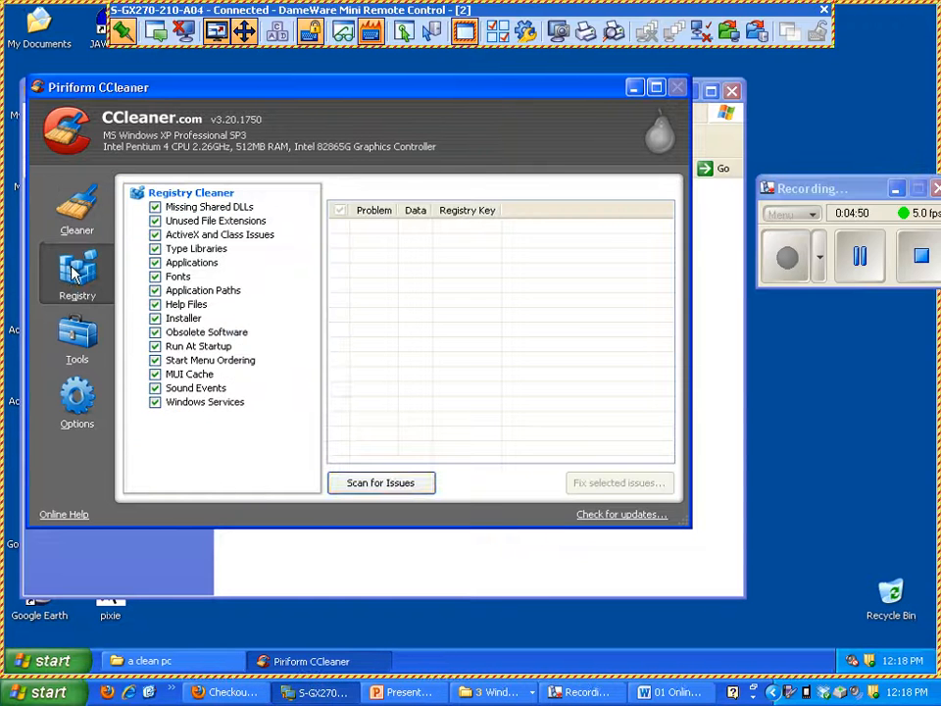
{"action": "left_click", "coordinate": [397, 485]}
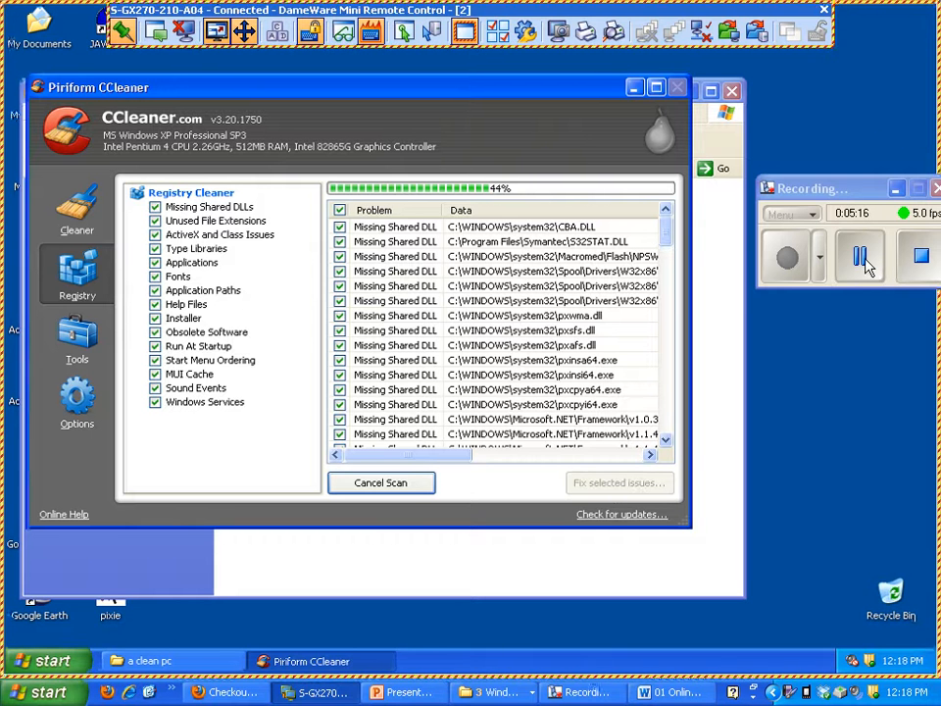
{"action": "left_click", "coordinate": [860, 253]}
{"action": "left_click", "coordinate": [788, 260]}
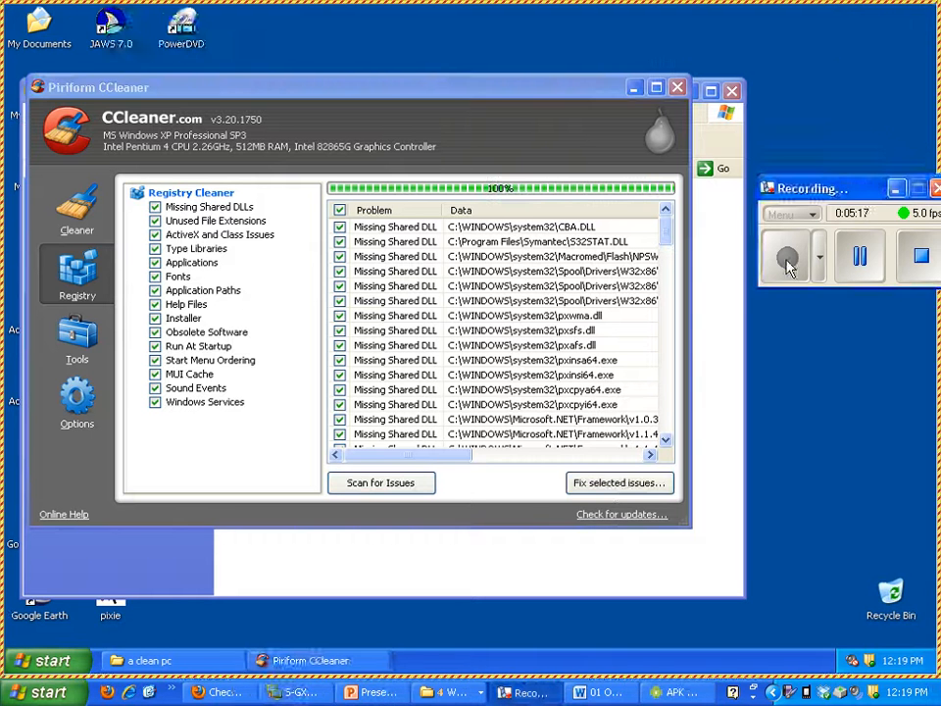
Fix all selected registry issues without backing up the registry and close CCleaner.
{"action": "left_click", "coordinate": [615, 484]}
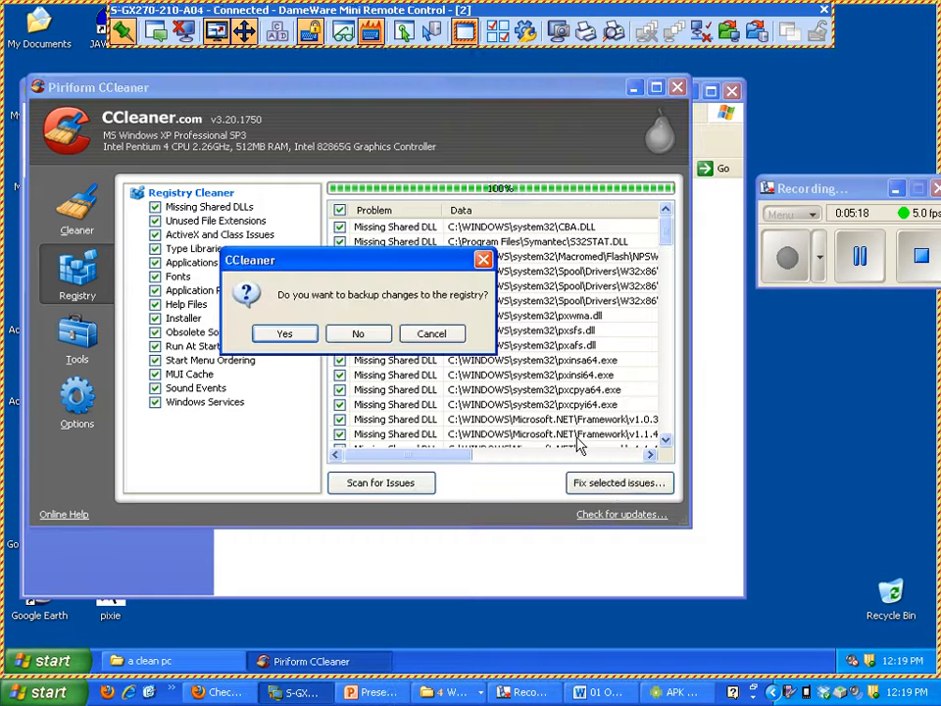
{"action": "left_click", "coordinate": [354, 334]}
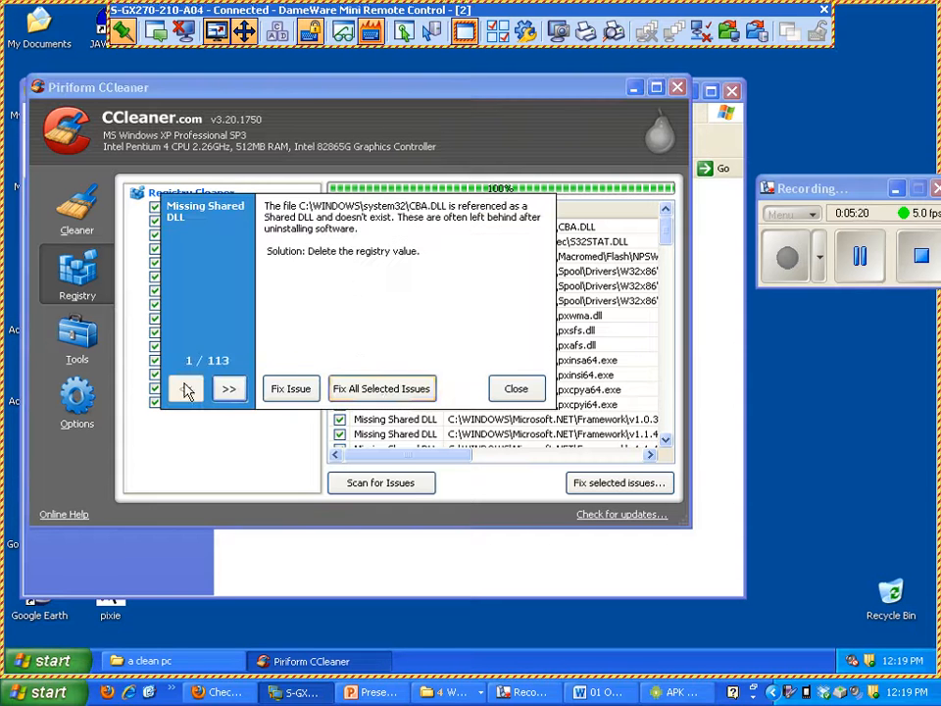
{"action": "left_click", "coordinate": [378, 390]}
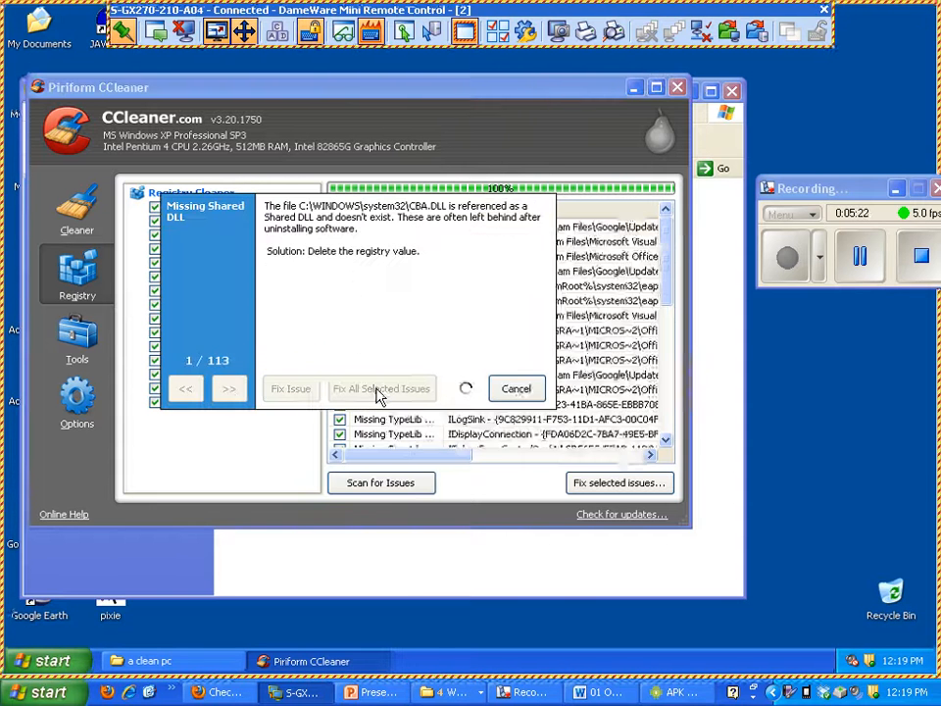
{"action": "left_click", "coordinate": [518, 392]}
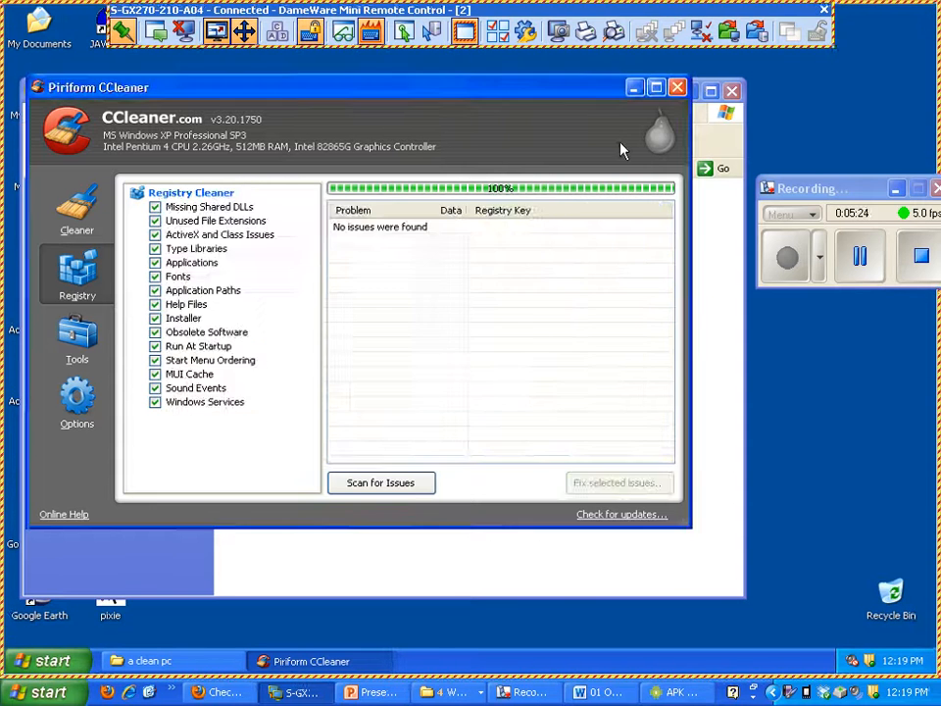
{"action": "left_click", "coordinate": [678, 88]}
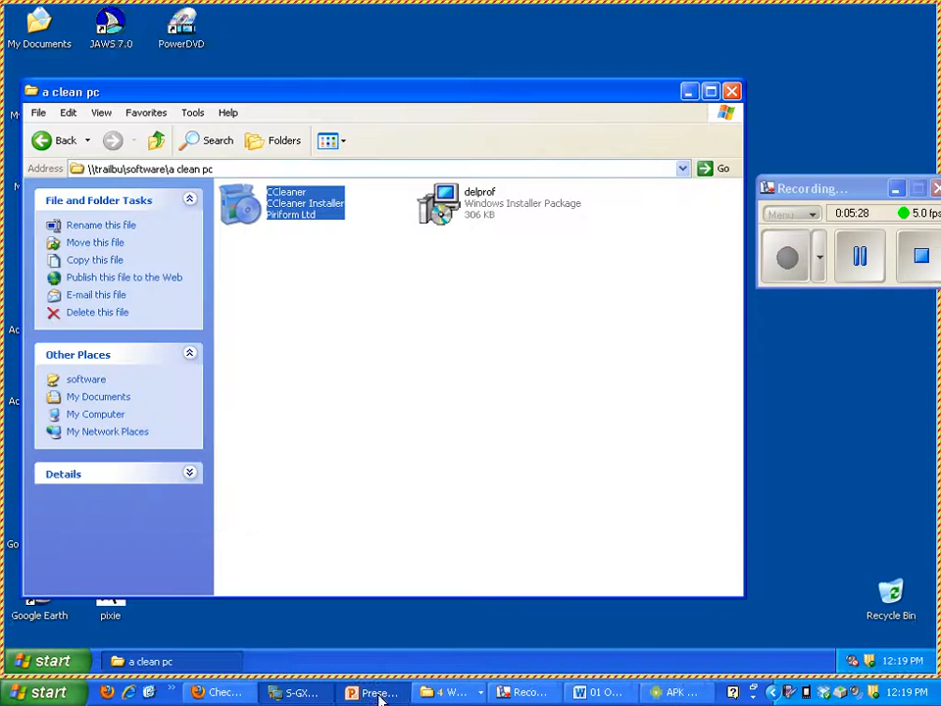
Switch to the PowerPoint presentation, read the Step 5 slide, and return to the DameWare remote session.
{"action": "left_click", "coordinate": [355, 692]}
{"action": "scroll", "coordinate": [933, 478], "scroll_direction": "down", "scroll_amount": 1}
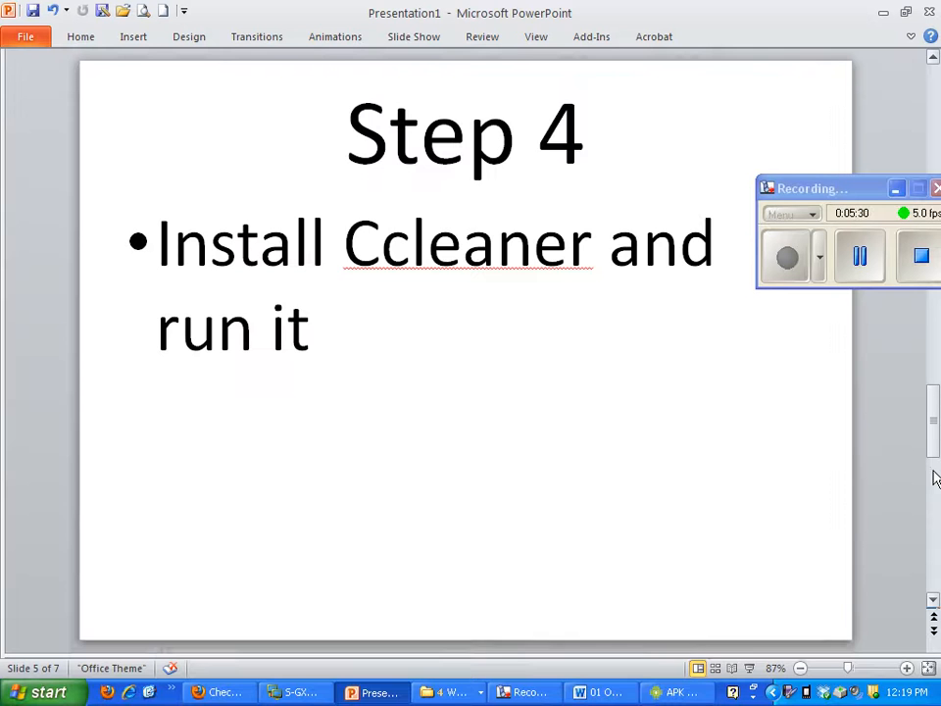
{"action": "scroll", "coordinate": [936, 514], "scroll_direction": "down", "scroll_amount": 3}
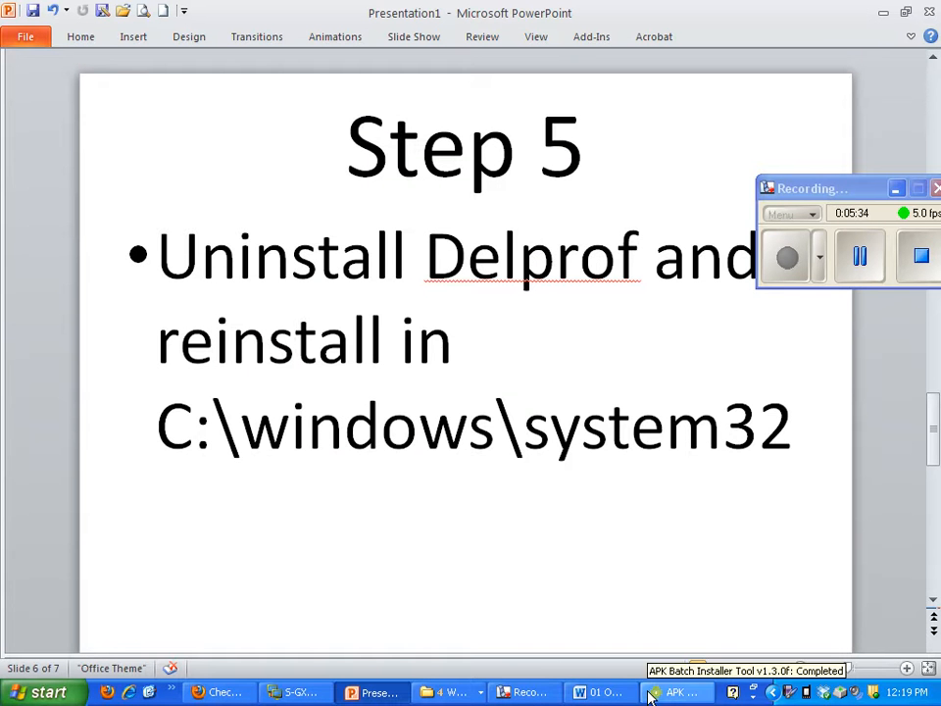
{"action": "left_click", "coordinate": [299, 693]}
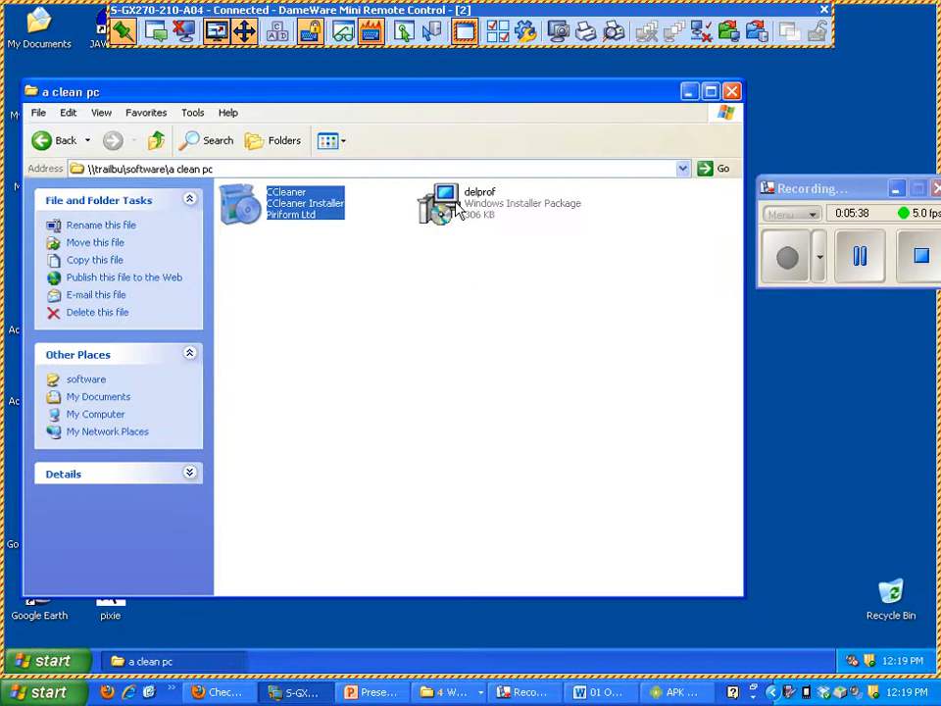
Launch the delprof installer from the a clean pc folder and remove the existing DelProf.exe installation.
{"action": "key", "text": "Right"}
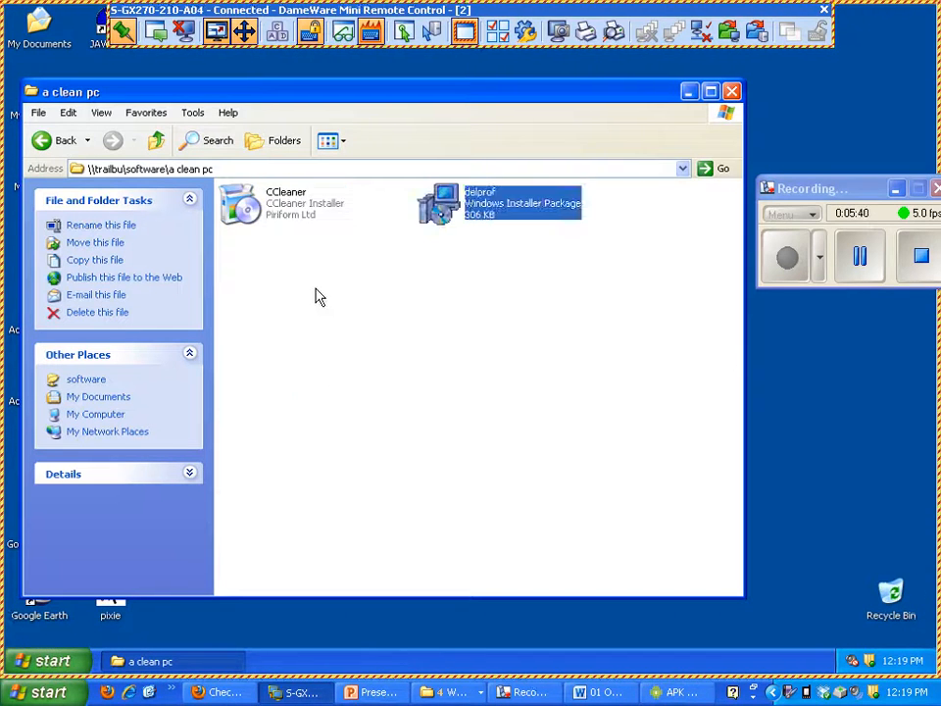
{"action": "key", "text": "Return"}
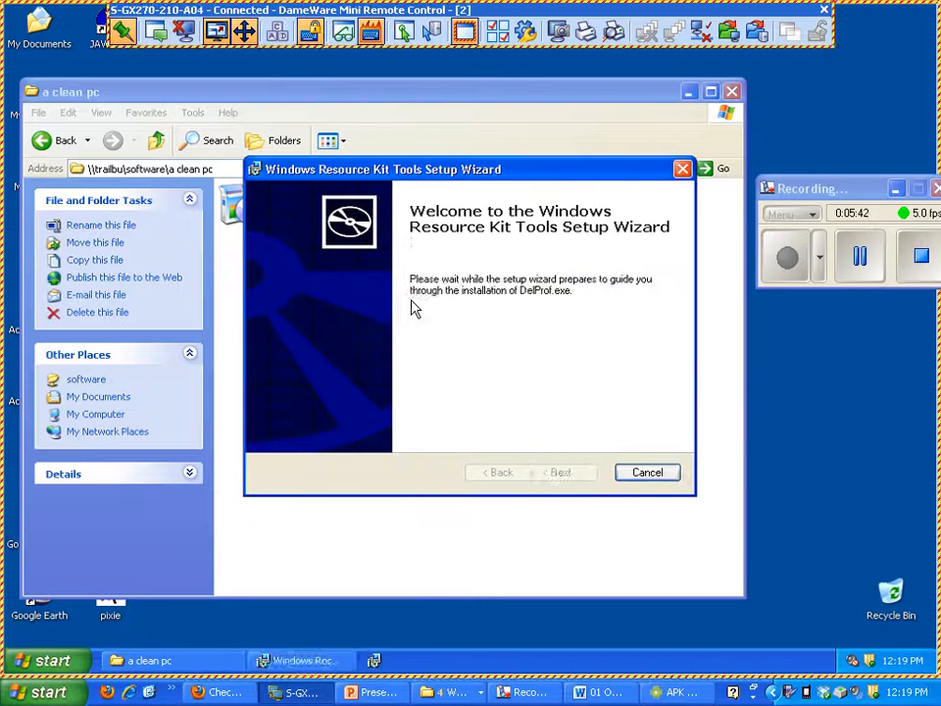
{"action": "left_click", "coordinate": [565, 473]}
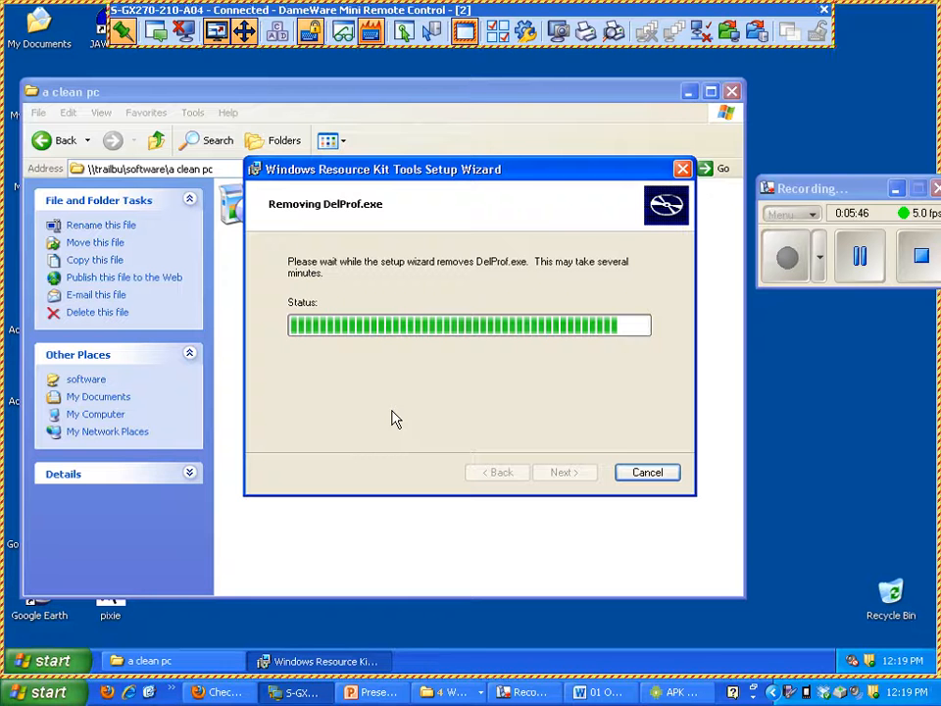
{"action": "left_click", "coordinate": [859, 257]}
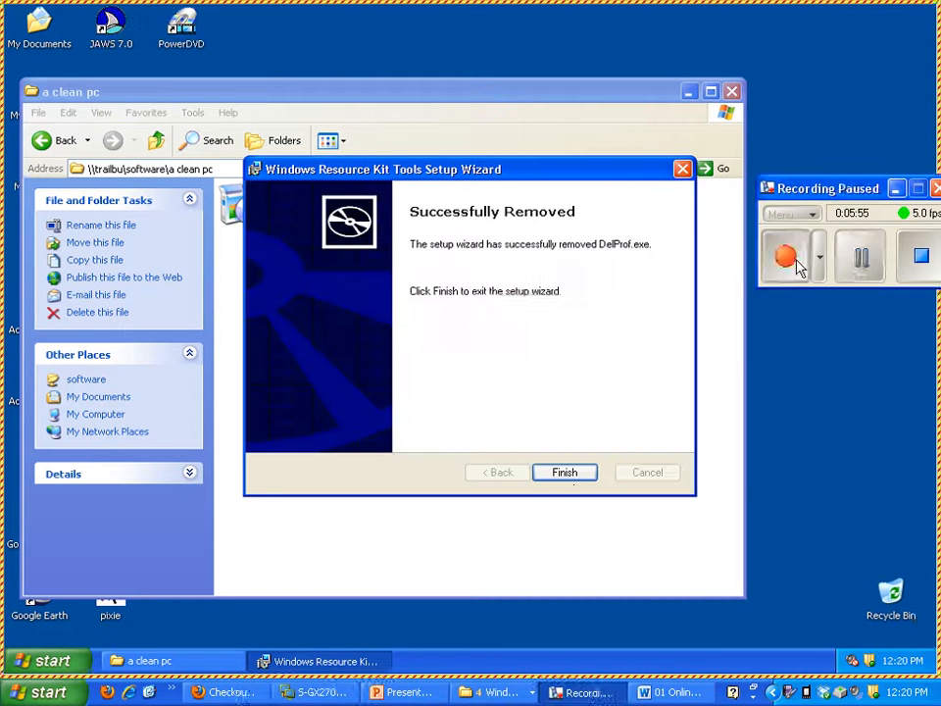
{"action": "left_click", "coordinate": [860, 257]}
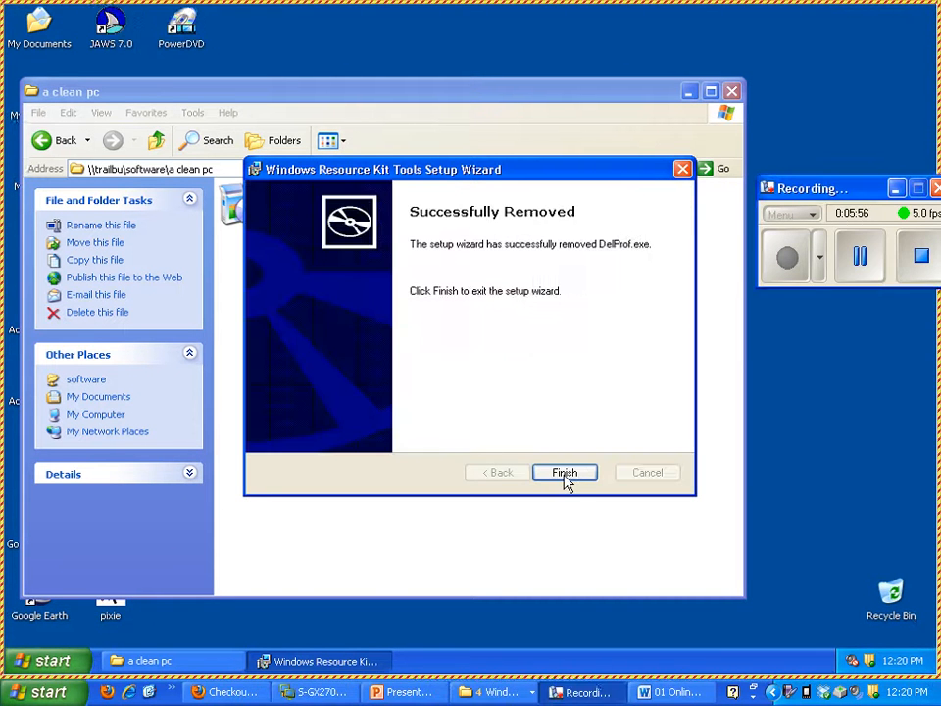
{"action": "left_click", "coordinate": [566, 473]}
Relaunch the delprof installer from the a clean pc folder and accept its license agreement to reach the destination folder choice.
{"action": "double_click", "coordinate": [441, 206]}
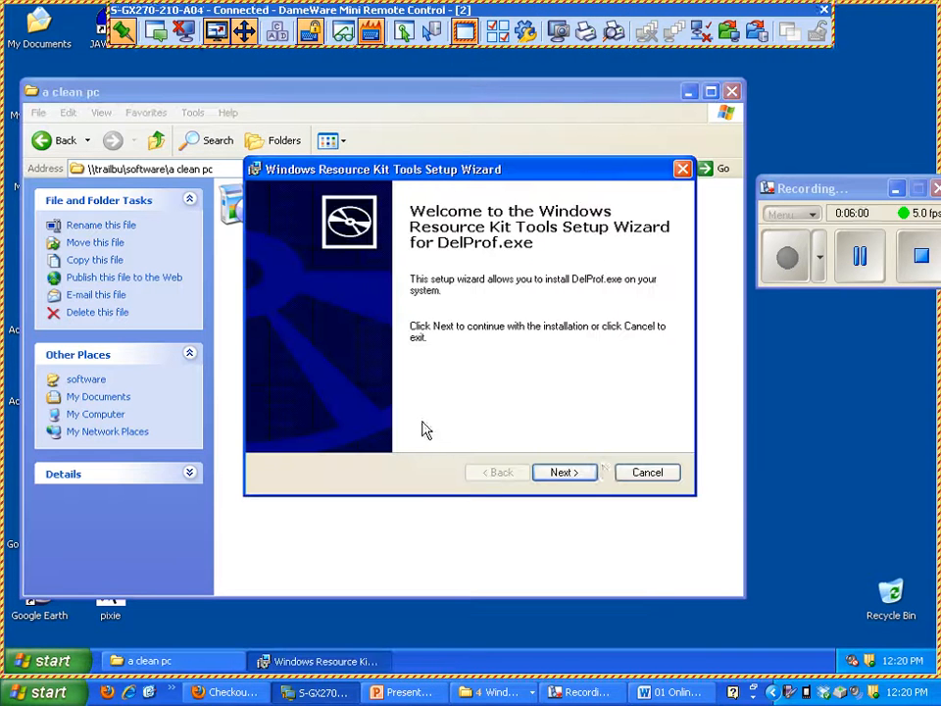
{"action": "left_click", "coordinate": [570, 474]}
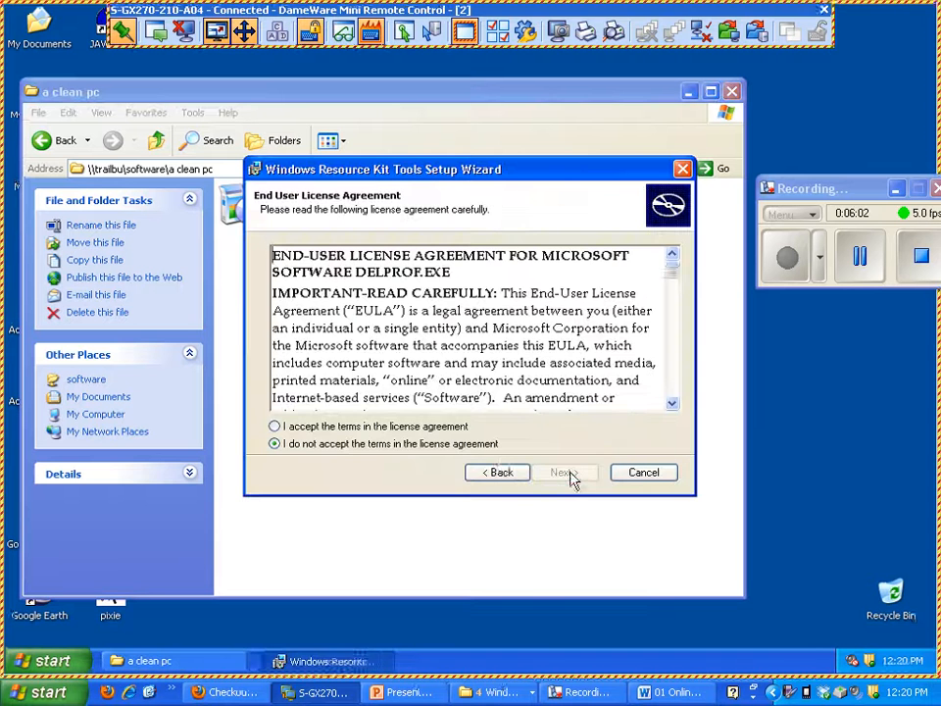
{"action": "left_click", "coordinate": [406, 427]}
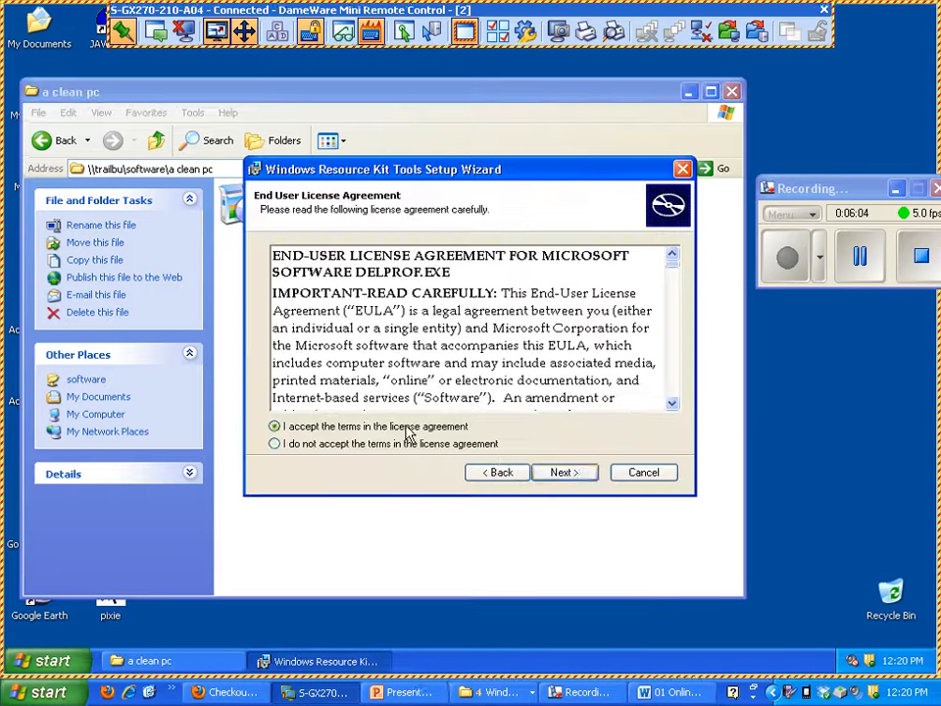
{"action": "left_click", "coordinate": [566, 472]}
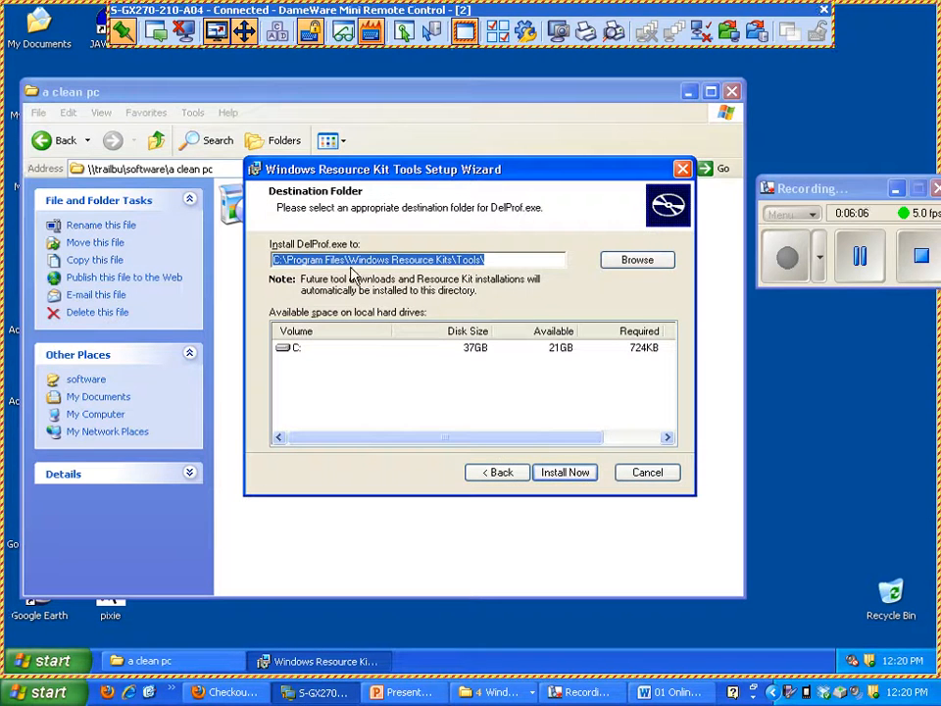
Change the DelProf.exe destination folder to C:\WINDOWS\system32 and start the installation.
{"action": "left_click", "coordinate": [632, 265]}
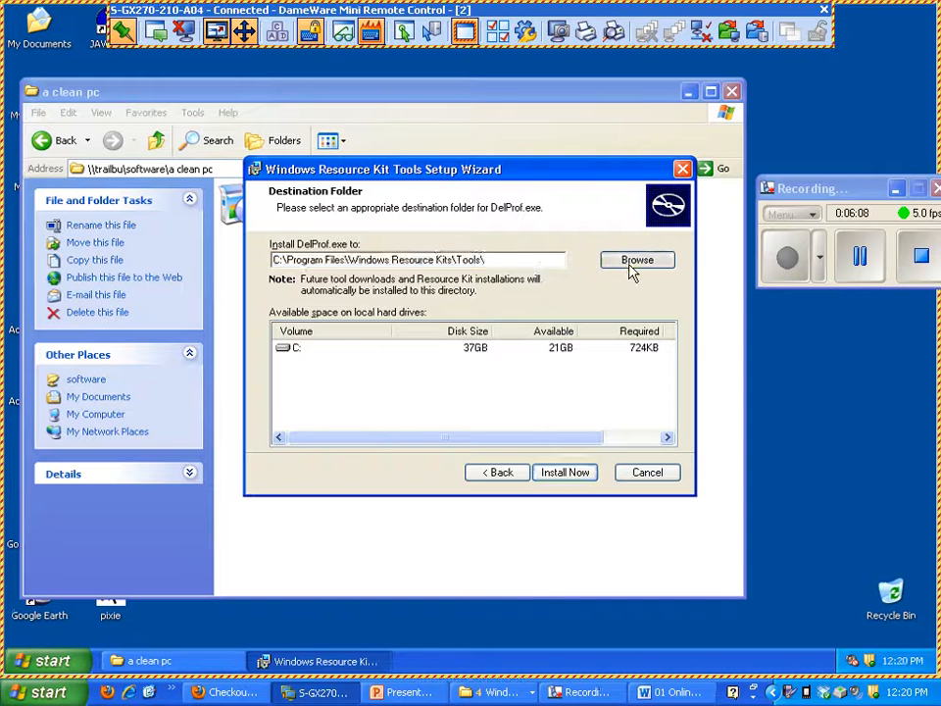
{"action": "left_click", "coordinate": [618, 256]}
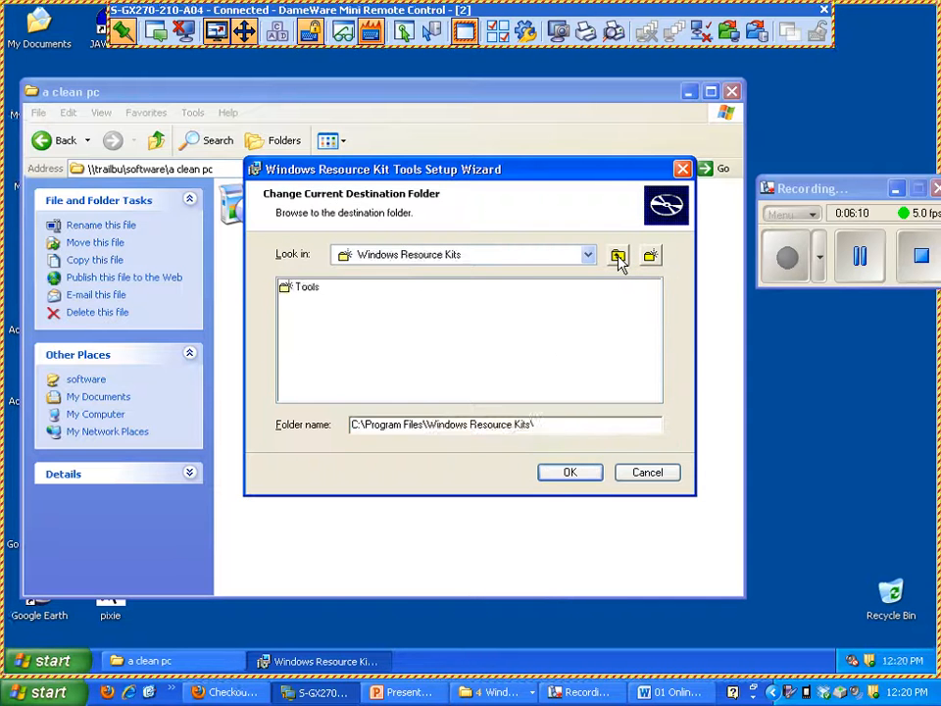
{"action": "left_click", "coordinate": [618, 256]}
{"action": "left_click", "coordinate": [619, 256]}
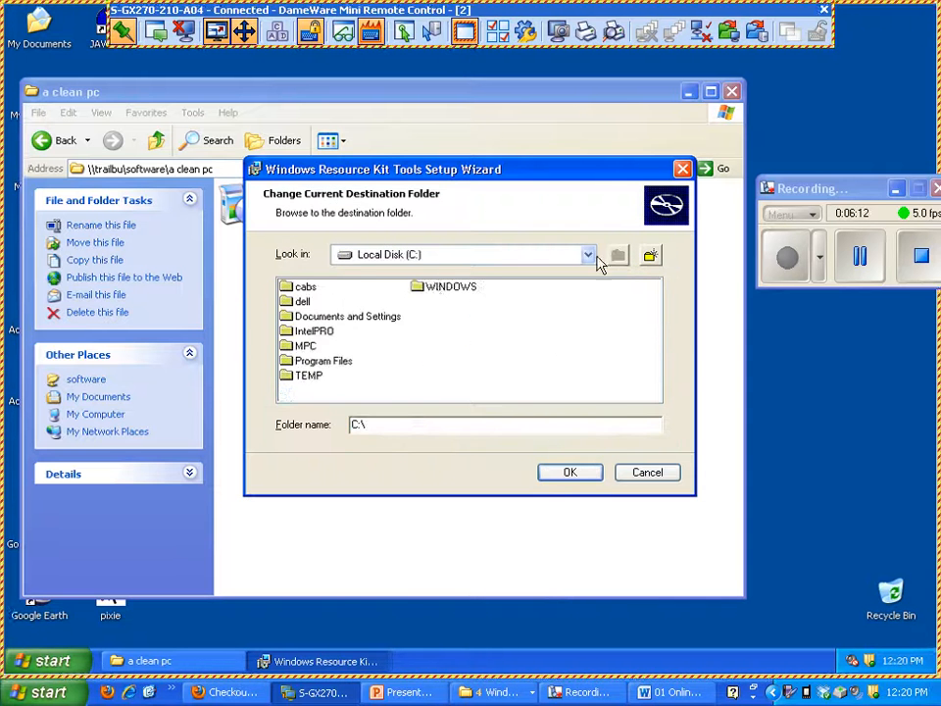
{"action": "double_click", "coordinate": [434, 290]}
{"action": "left_click", "coordinate": [601, 395]}
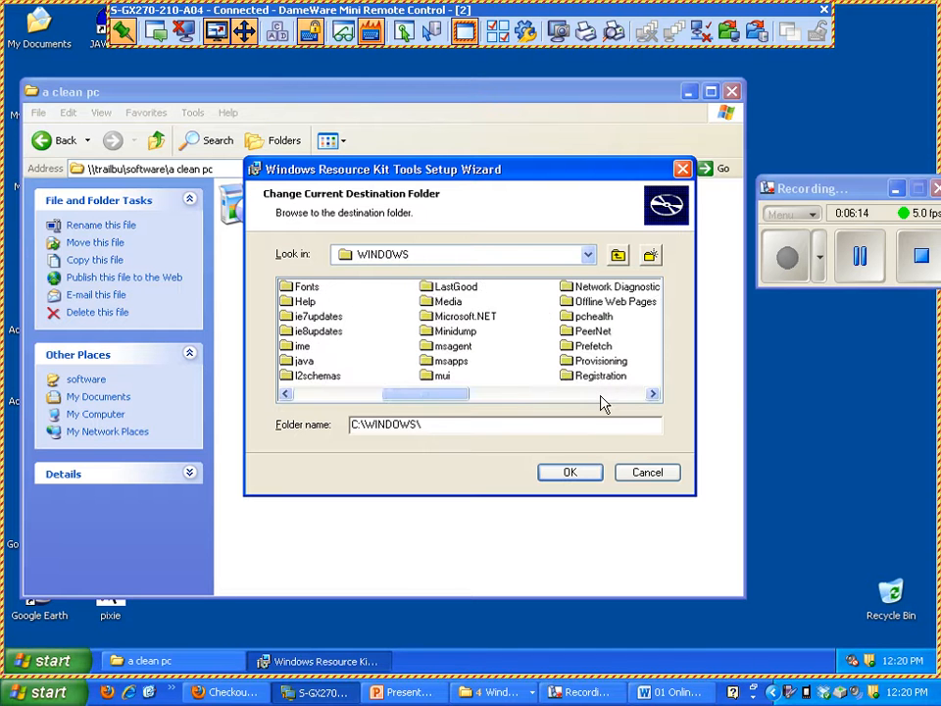
{"action": "left_click", "coordinate": [600, 395]}
{"action": "left_click", "coordinate": [601, 395]}
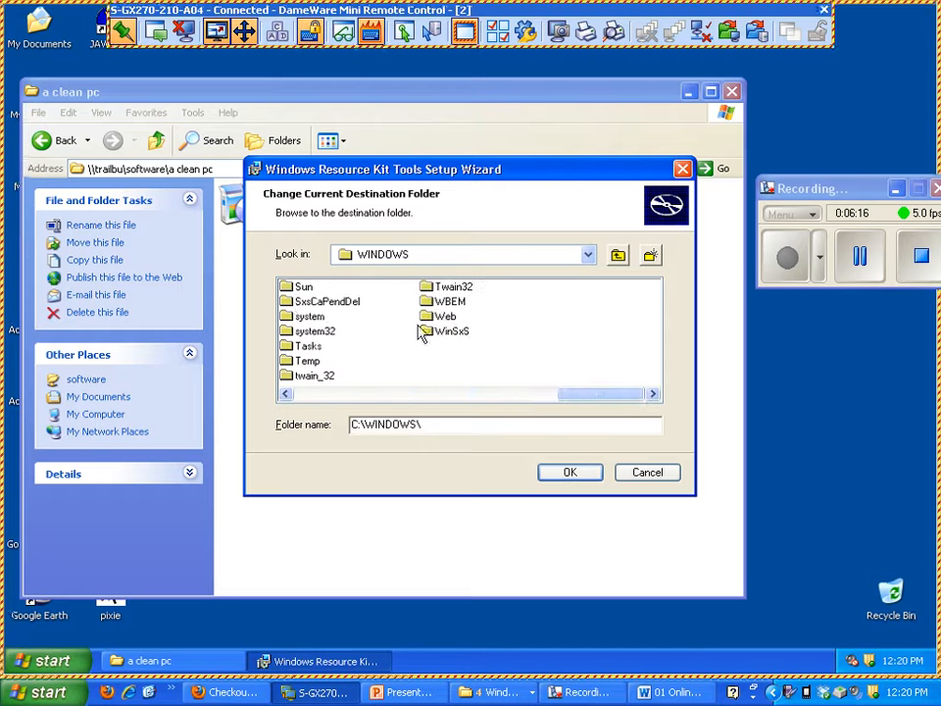
{"action": "double_click", "coordinate": [313, 333]}
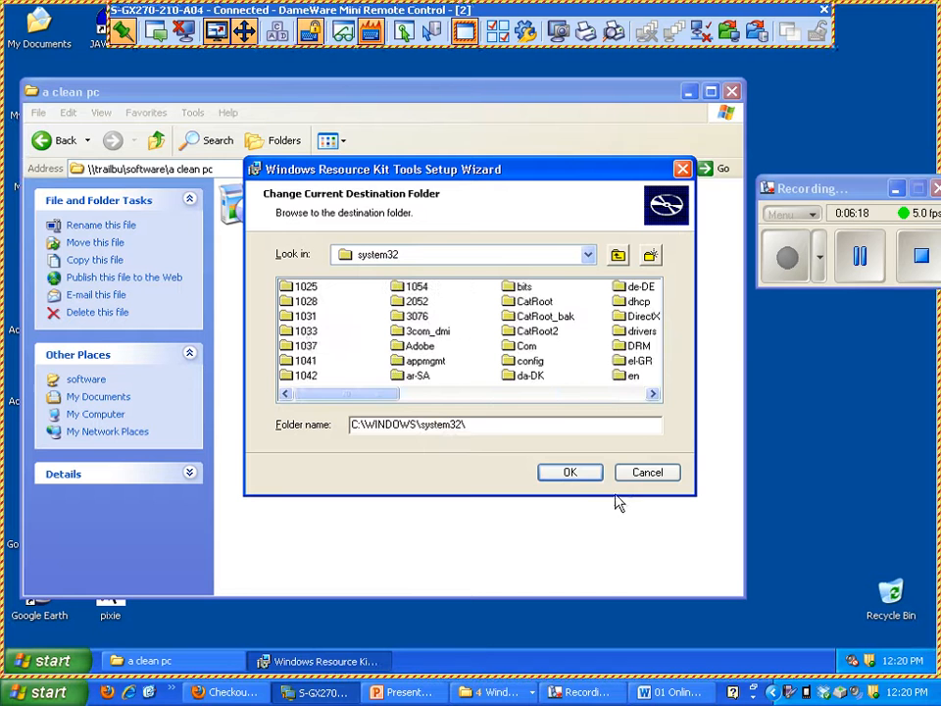
{"action": "left_click", "coordinate": [571, 474]}
{"action": "left_click", "coordinate": [566, 477]}
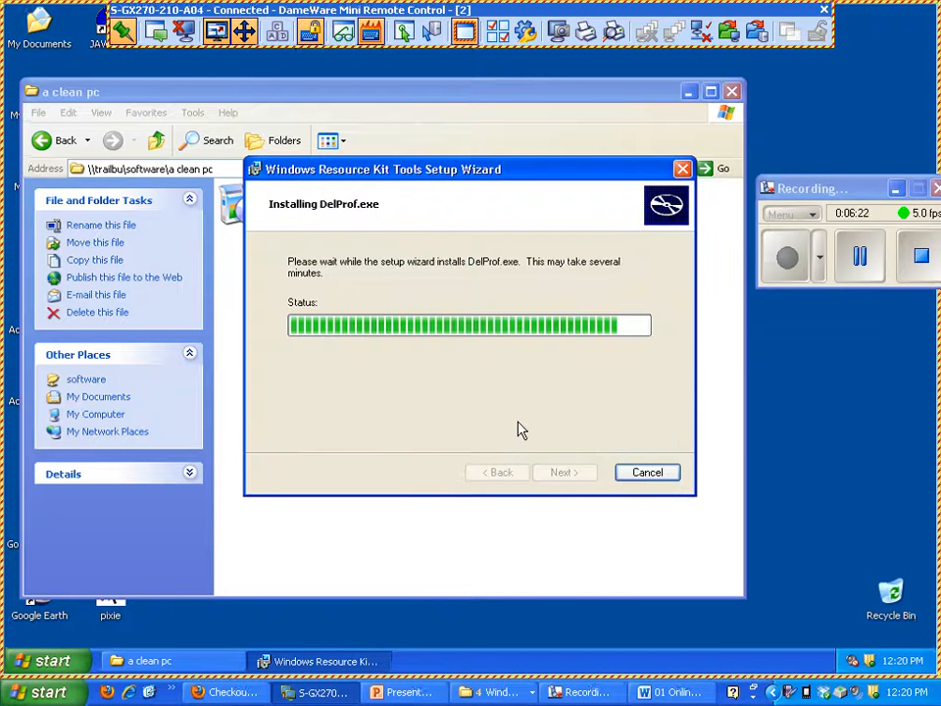
Switch to the PowerPoint presentation, read the Step 6 slide, and return to the DameWare remote session.
{"action": "left_click", "coordinate": [404, 692]}
{"action": "left_click", "coordinate": [934, 595]}
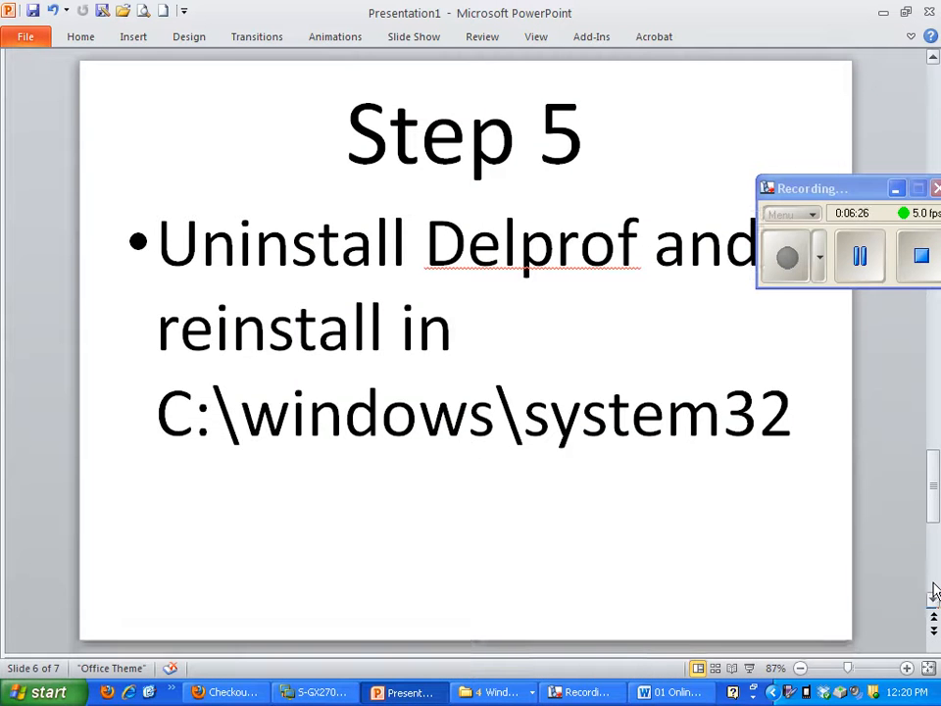
{"action": "left_click_drag", "start_coordinate": [796, 193], "coordinate": [791, 73]}
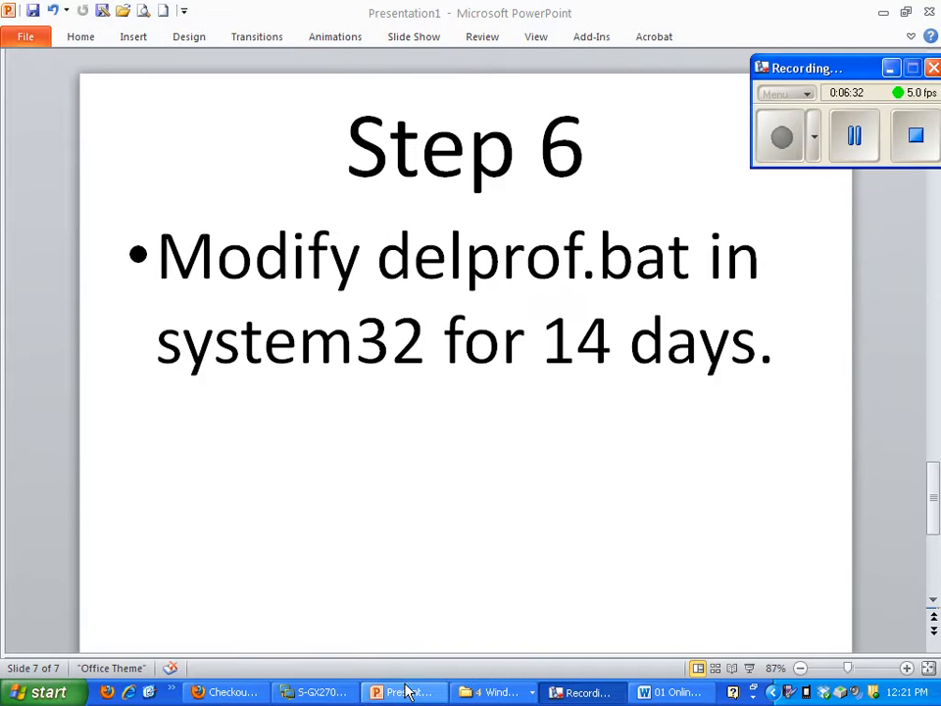
{"action": "left_click", "coordinate": [324, 692]}
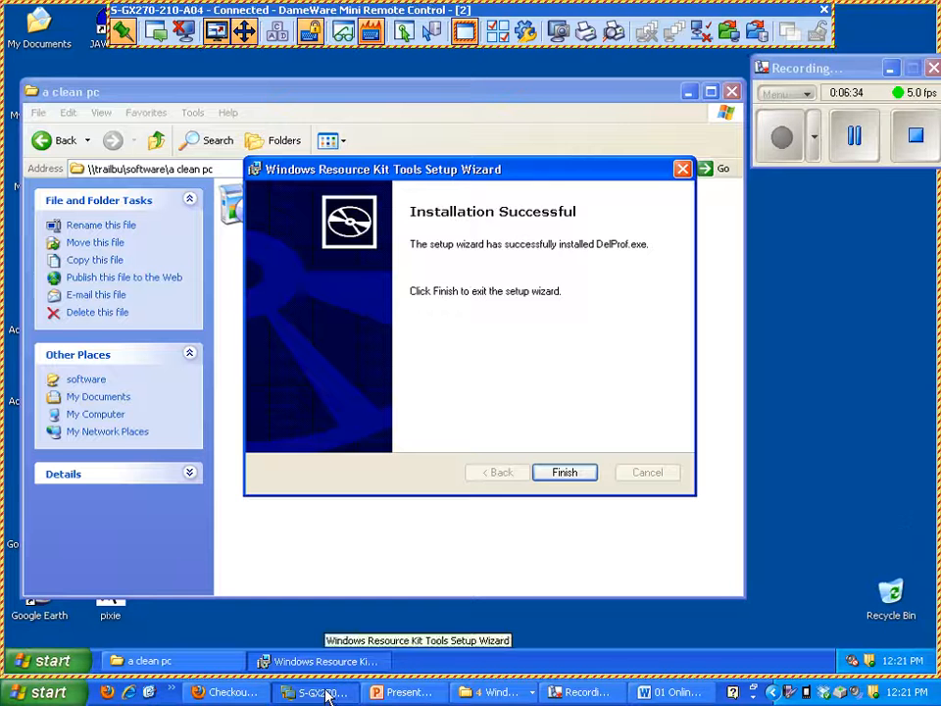
Close the DelProf setup wizard and open C:\WINDOWS\system32 in the folder window with its hidden contents shown.
{"action": "left_click", "coordinate": [561, 472]}
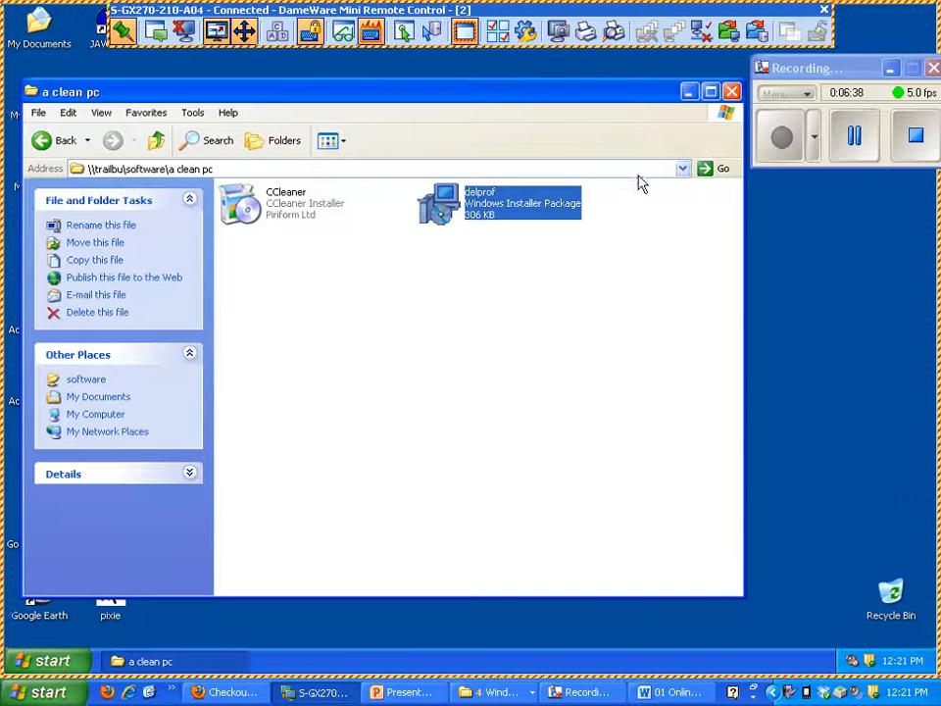
{"action": "left_click", "coordinate": [682, 169]}
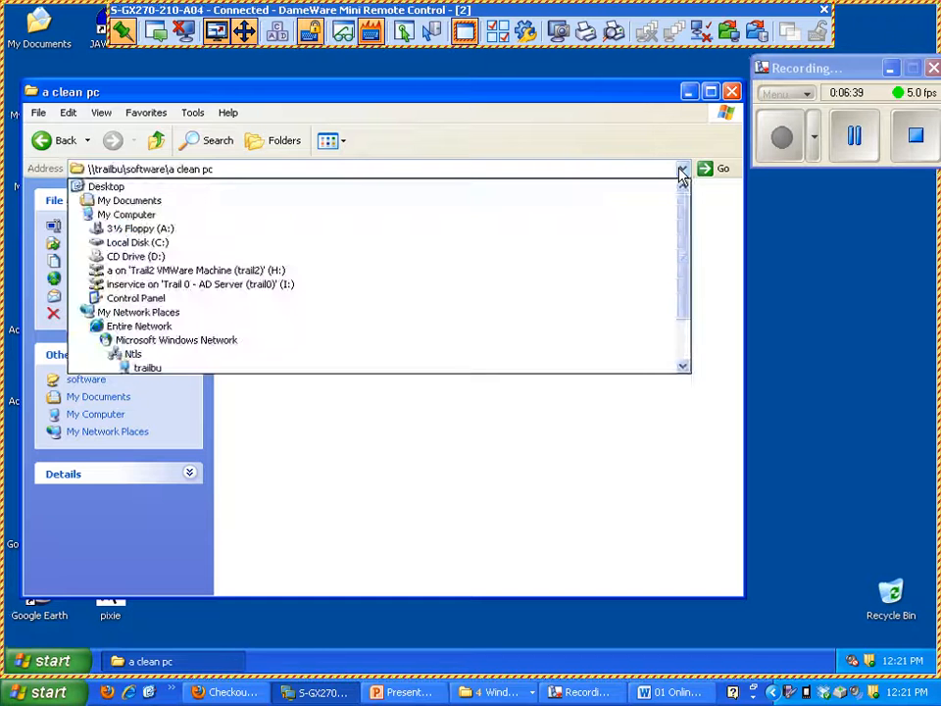
{"action": "left_click", "coordinate": [134, 242]}
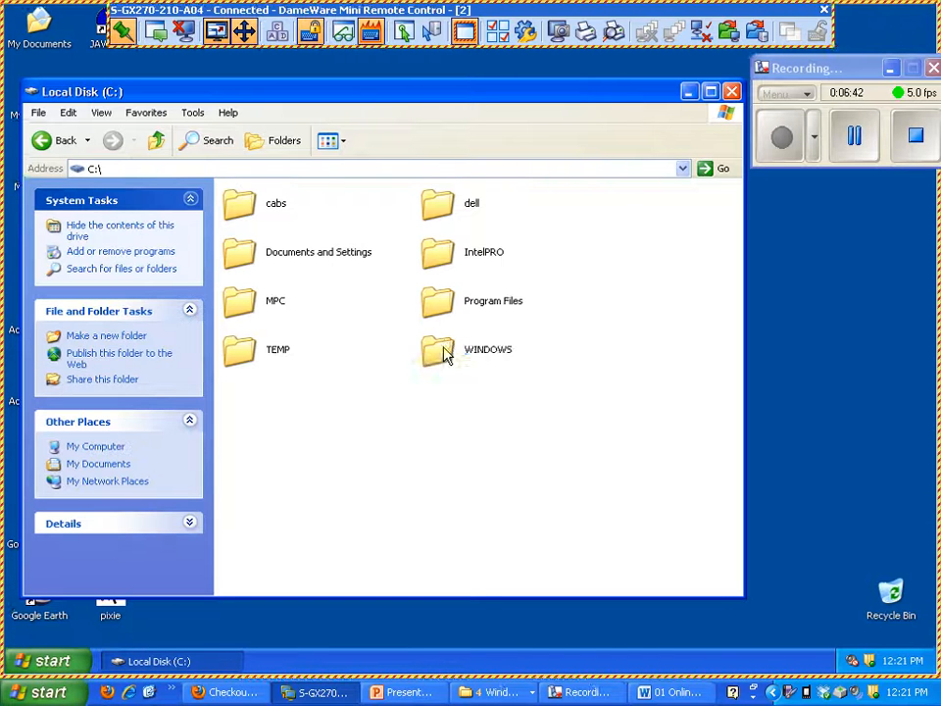
{"action": "double_click", "coordinate": [443, 351]}
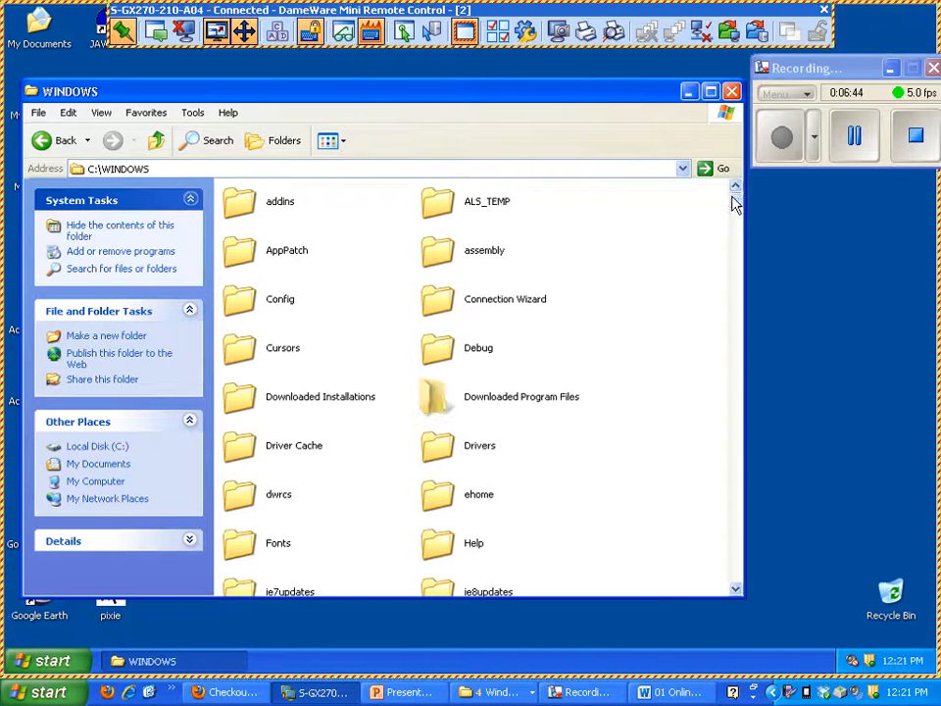
{"action": "left_click_drag", "start_coordinate": [730, 205], "coordinate": [730, 245]}
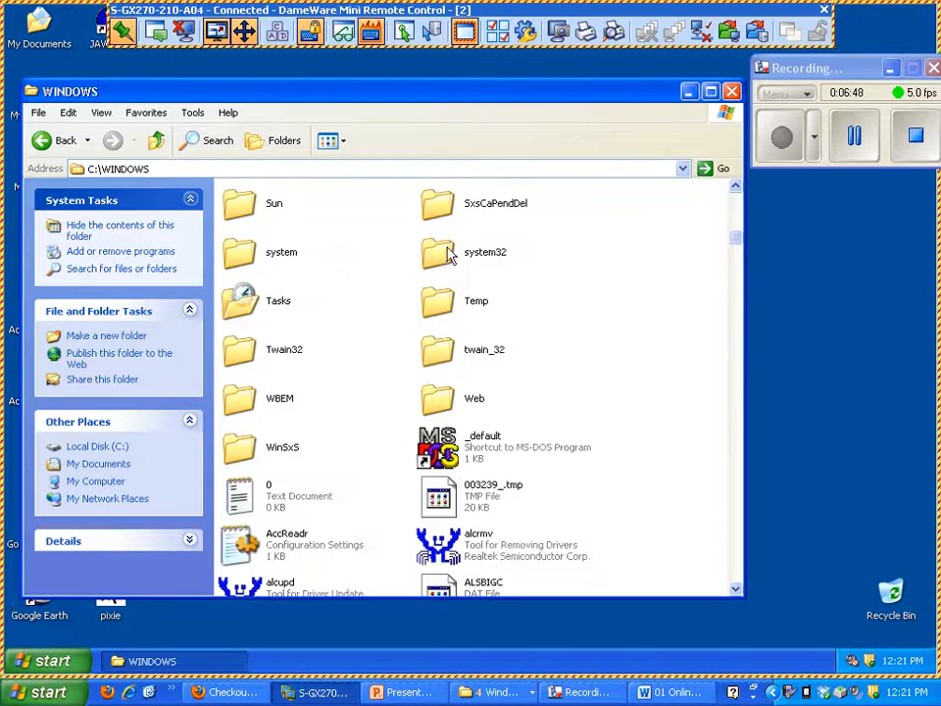
{"action": "left_click", "coordinate": [451, 255]}
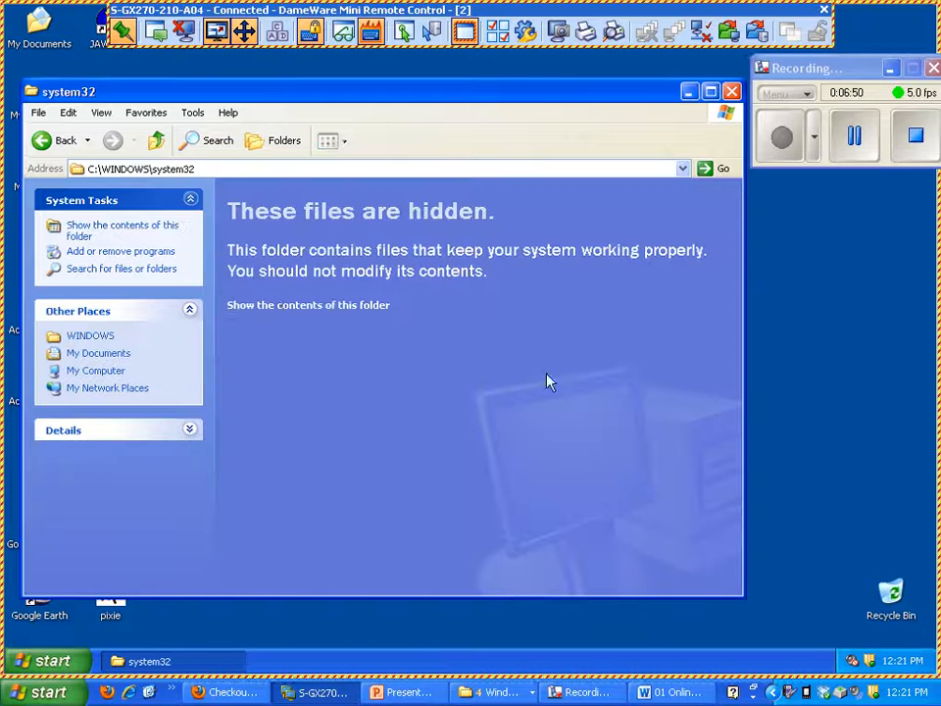
{"action": "left_click", "coordinate": [284, 308]}
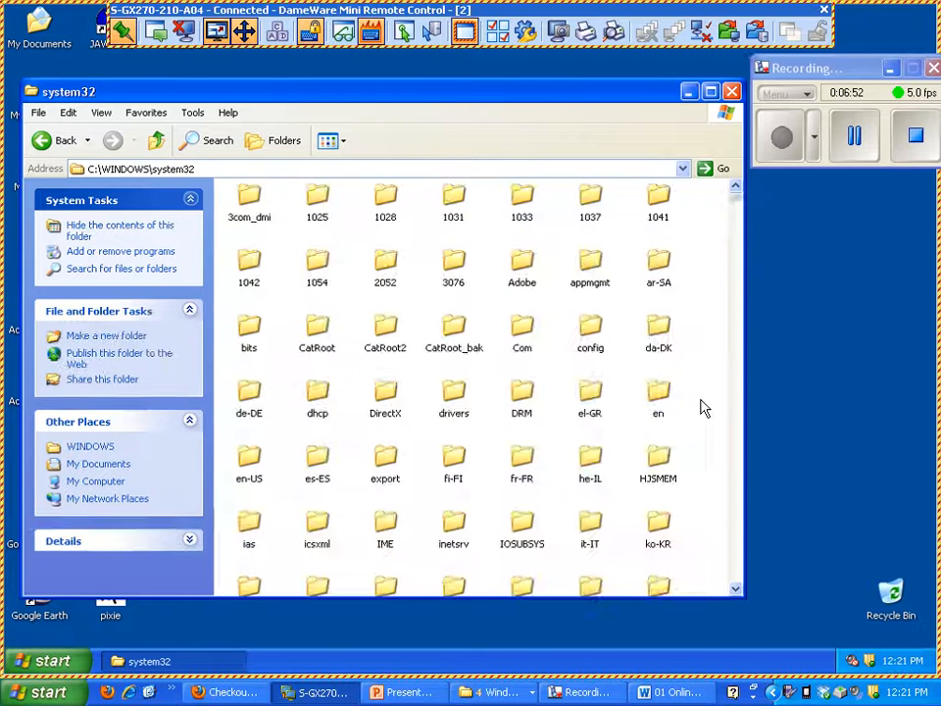
Locate and select the delprof batch file in C:\WINDOWS\system32.
{"action": "key", "text": "s"}
{"action": "key", "text": "BackSpace"}
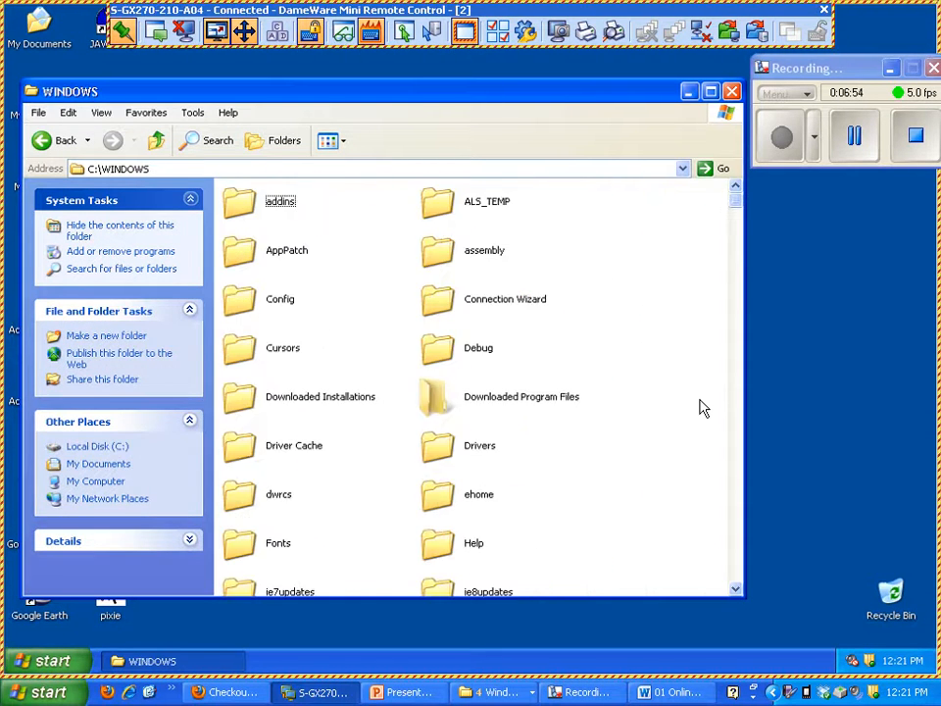
{"action": "key", "text": "d"}
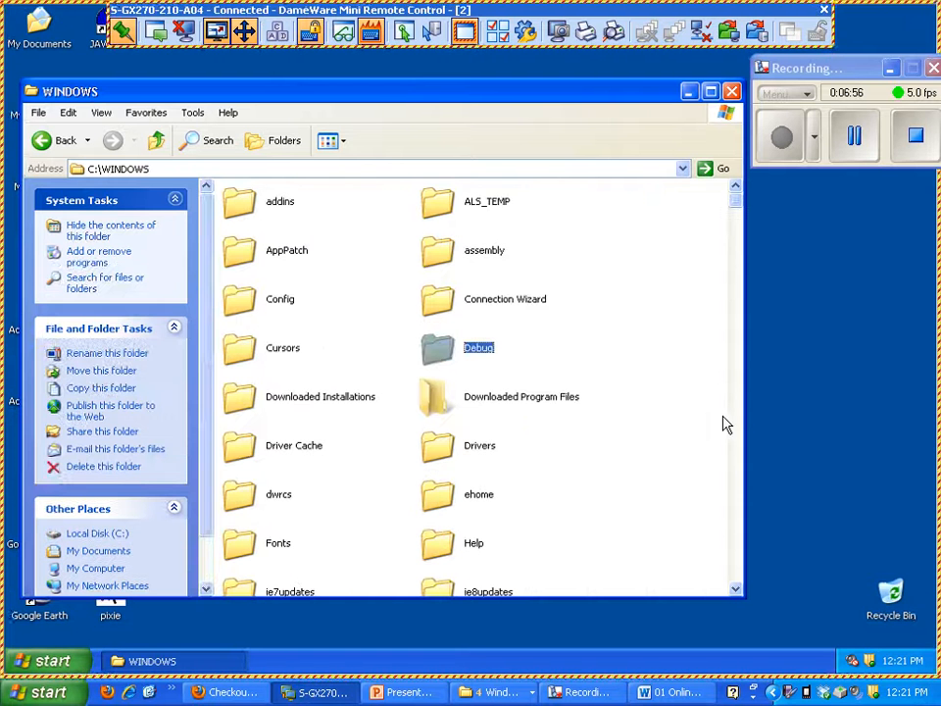
{"action": "left_click", "coordinate": [679, 416]}
{"action": "type", "text": "desktop"}
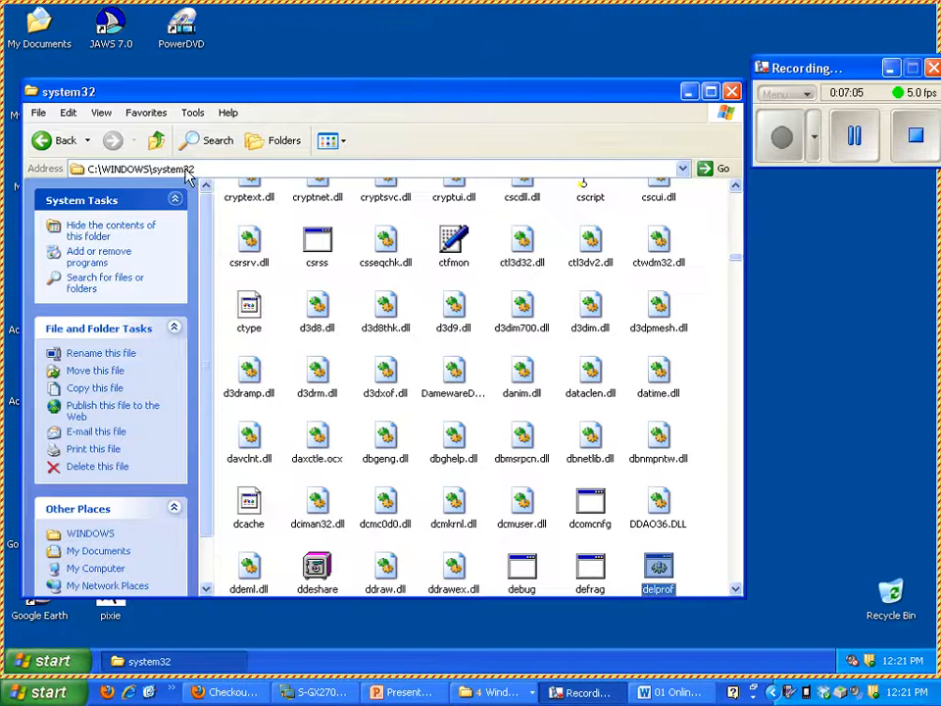
Edit delprof.bat in Notepad so its day parameter reads /d:14, then close the file and save the change.
{"action": "right_click", "coordinate": [666, 581]}
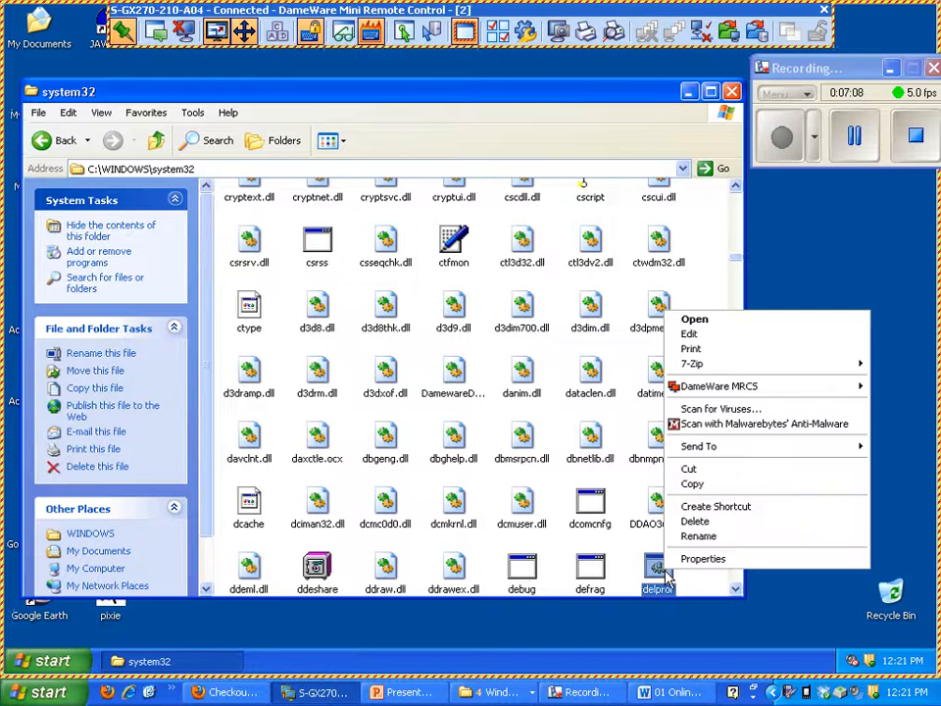
{"action": "left_click", "coordinate": [689, 335]}
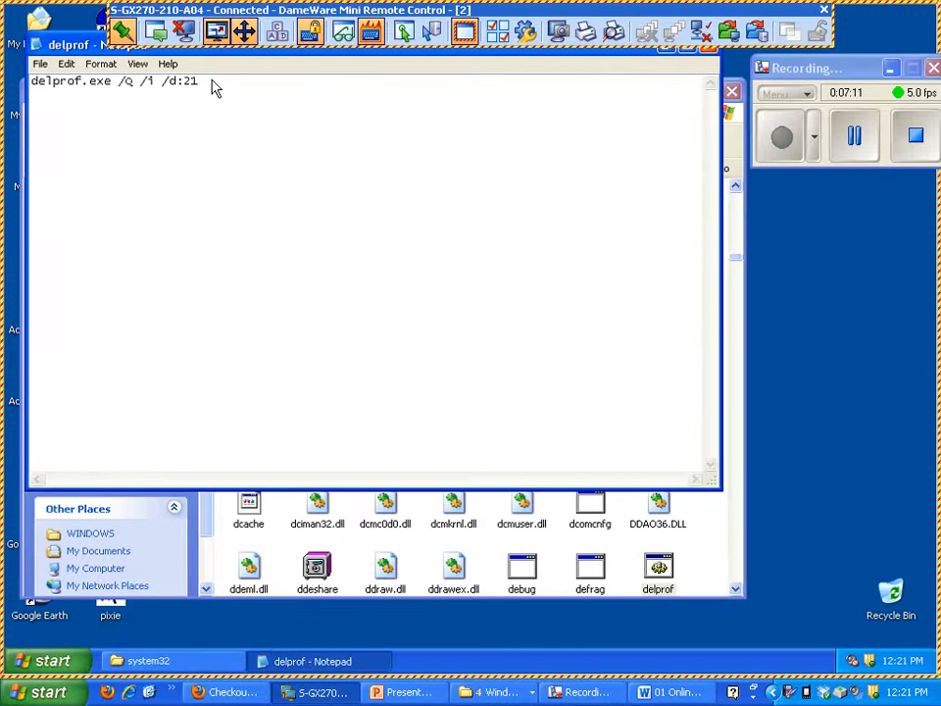
{"action": "type", "text": "14"}
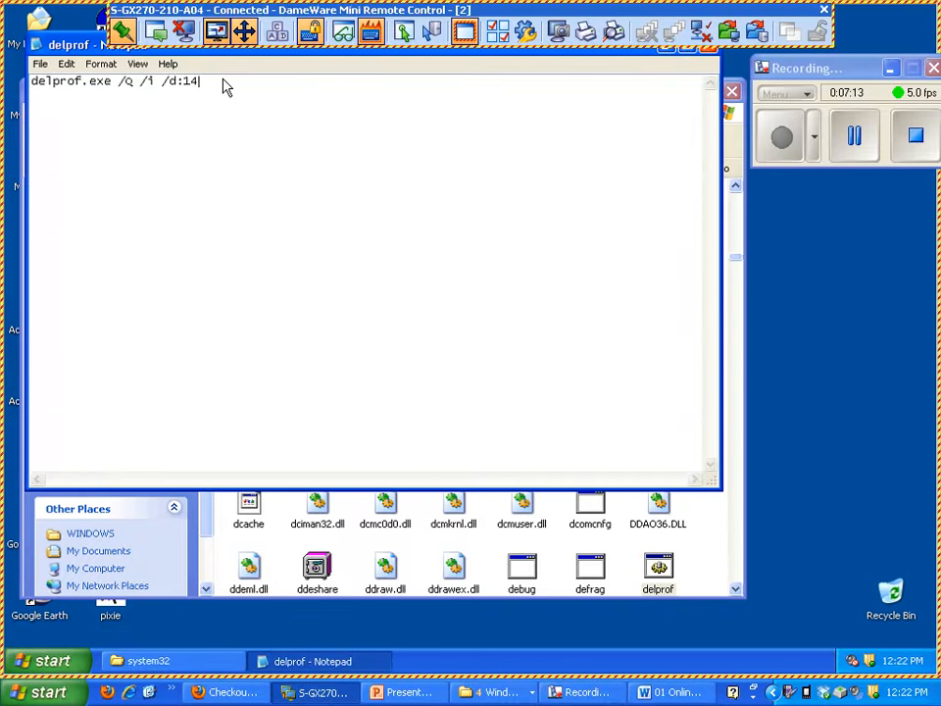
{"action": "left_click_drag", "start_coordinate": [79, 47], "coordinate": [65, 114]}
{"action": "left_click", "coordinate": [708, 116]}
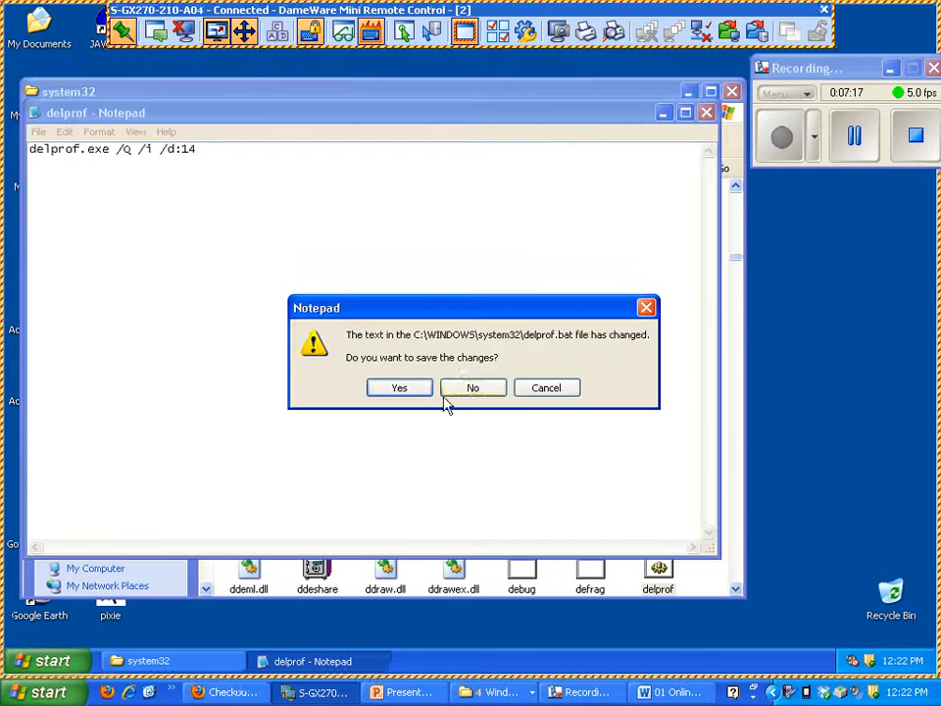
{"action": "left_click", "coordinate": [399, 388]}
Check the PowerPoint presentation for any slide beyond Step 6 and return to the DameWare remote session.
{"action": "left_click", "coordinate": [375, 690]}
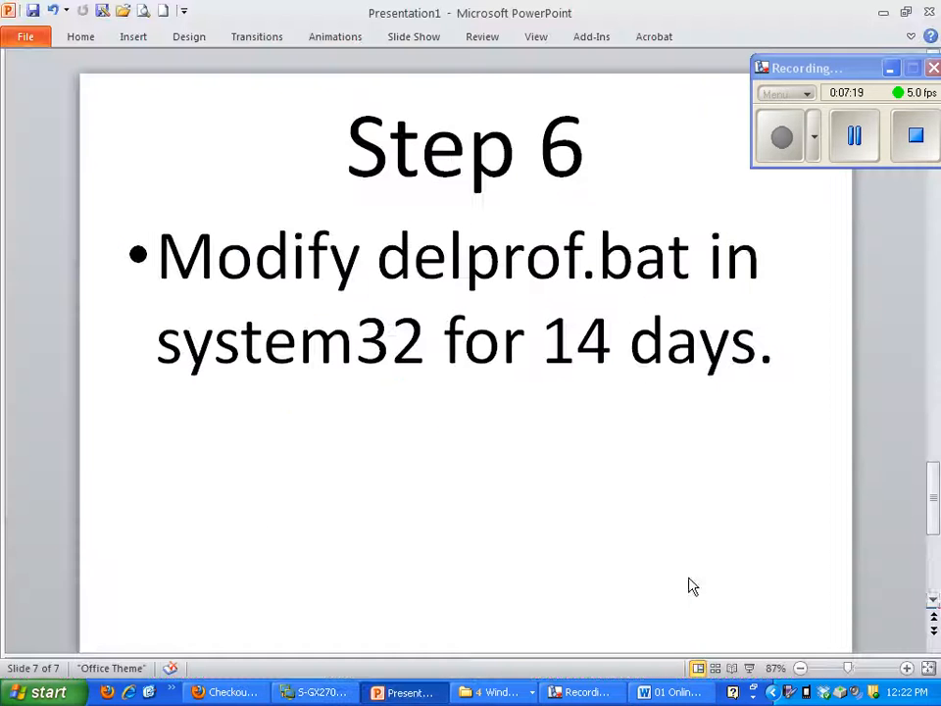
{"action": "left_click_drag", "start_coordinate": [936, 511], "coordinate": [933, 566]}
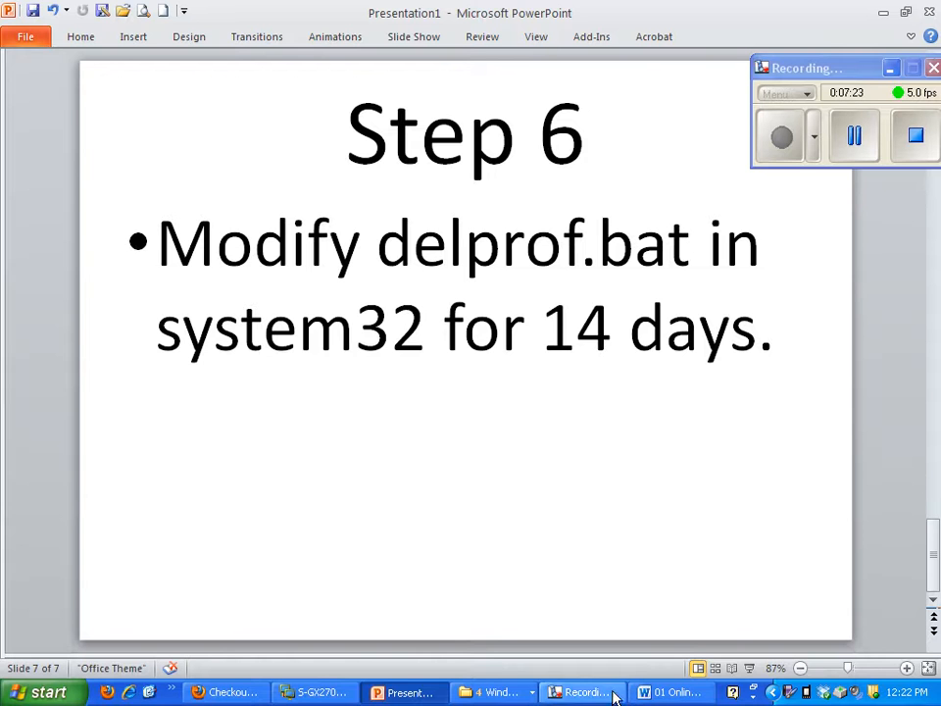
{"action": "left_click", "coordinate": [297, 692]}
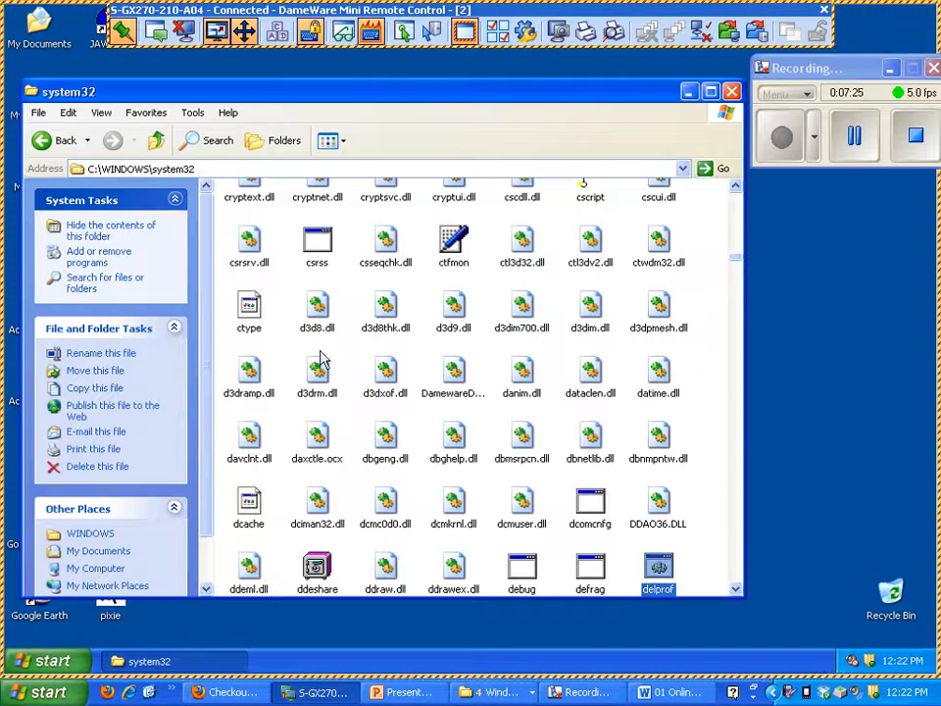
Close the system32 folder window and restart the remote computer.
{"action": "left_click", "coordinate": [732, 92]}
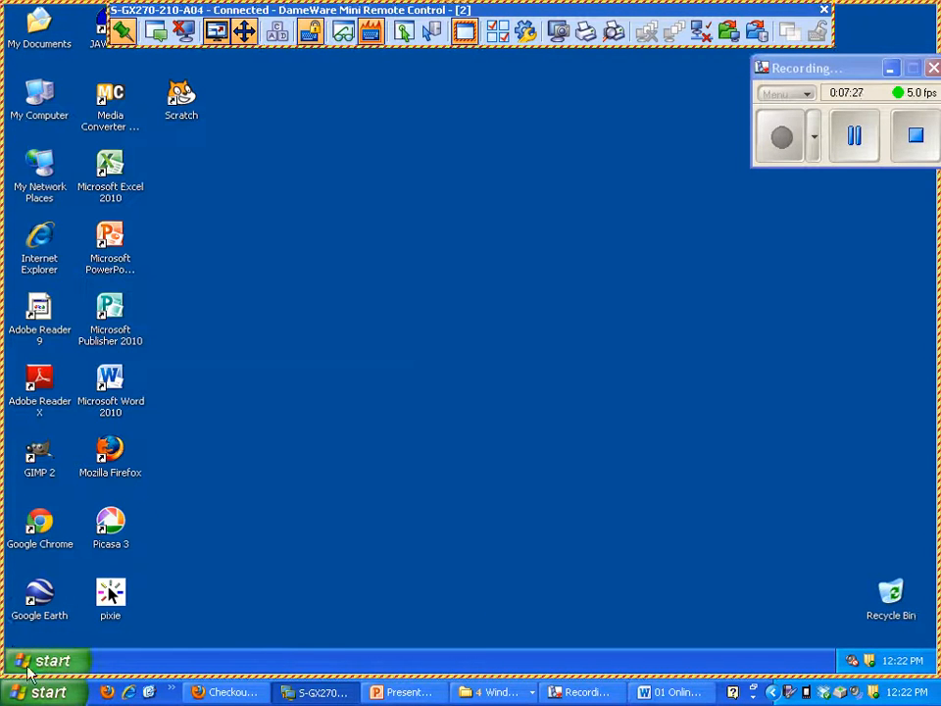
{"action": "key", "text": "super"}
{"action": "left_click", "coordinate": [310, 632]}
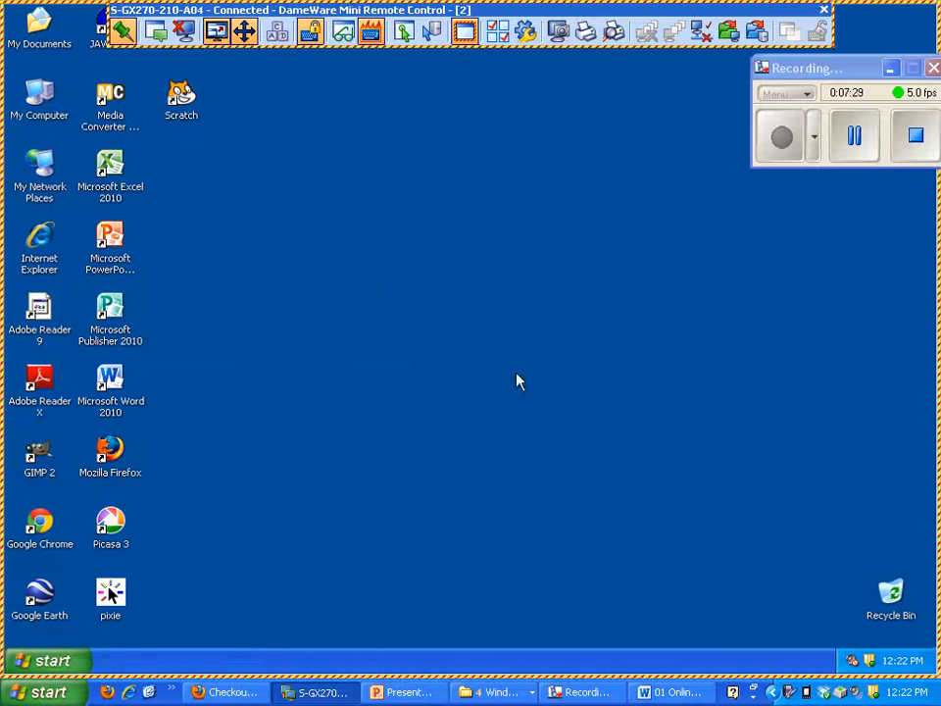
{"action": "key", "text": "Down"}
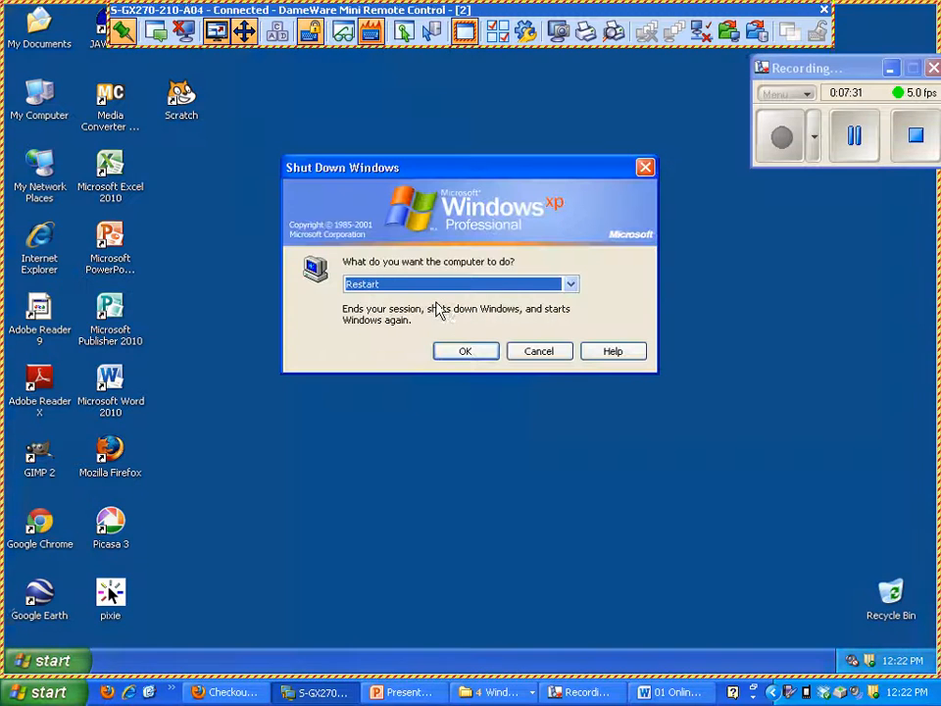
{"action": "left_click", "coordinate": [467, 352]}
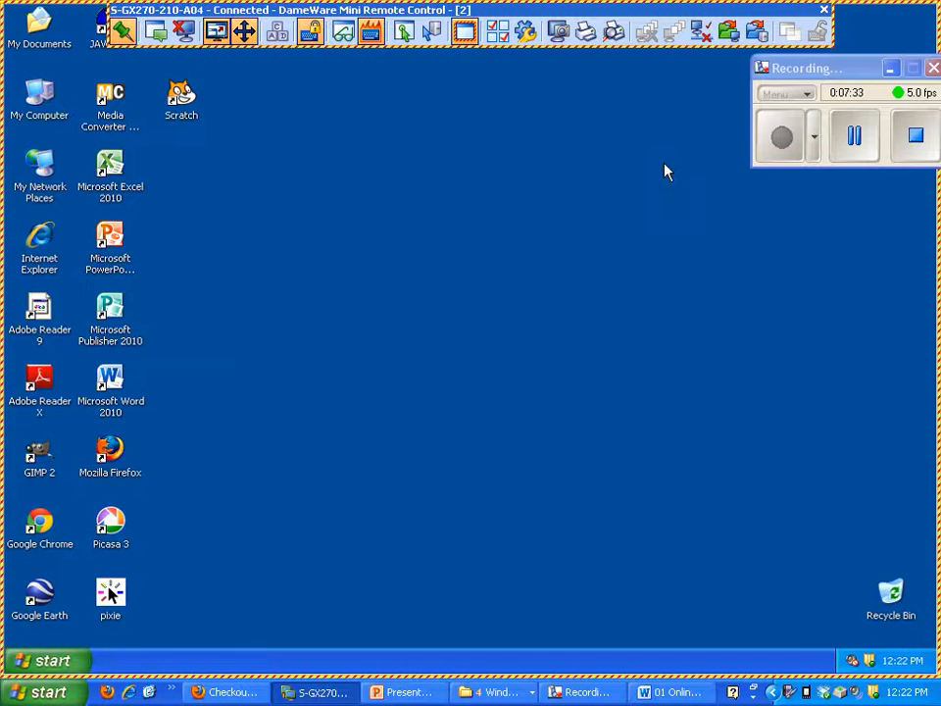
{"action": "left_click_drag", "start_coordinate": [840, 71], "coordinate": [676, 105]}
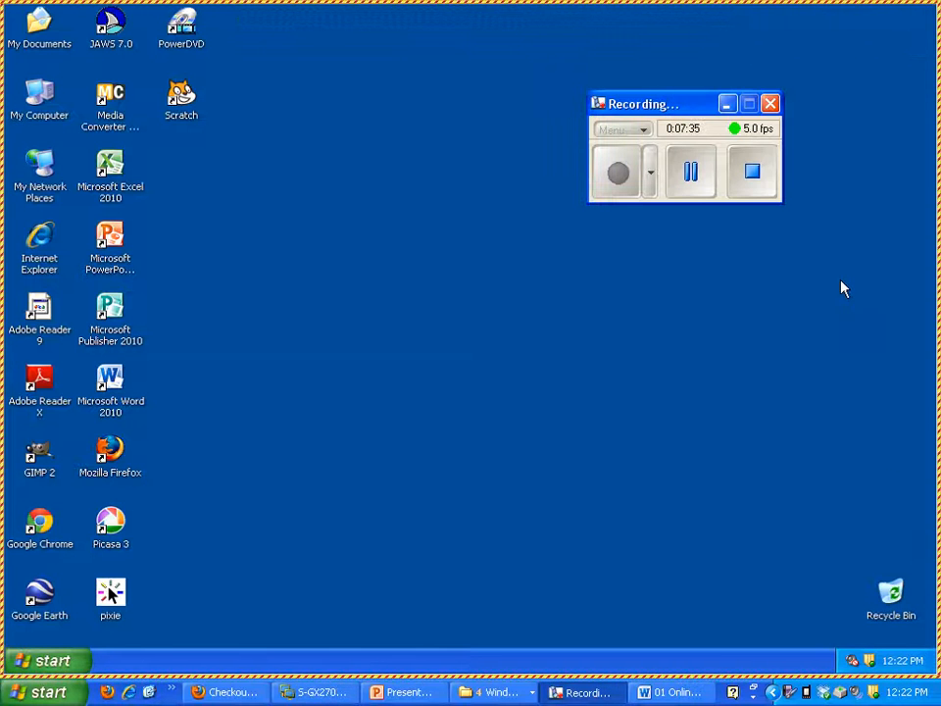